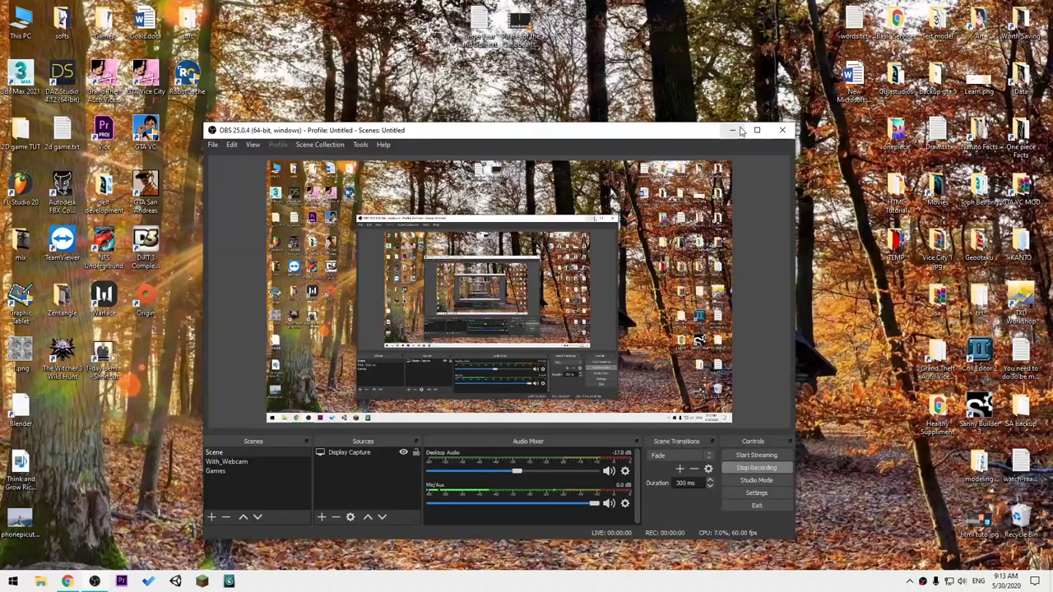
Open the desktop photo phonepicutres-TA.jpg in Adobe Photoshop 2020.
left_click(732, 130)
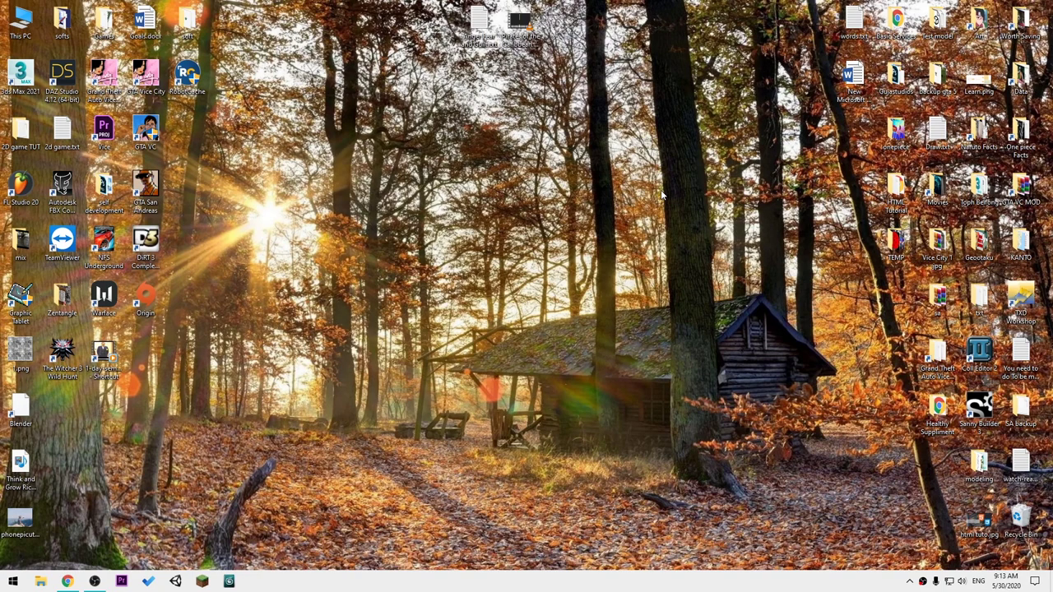
right_click(18, 518)
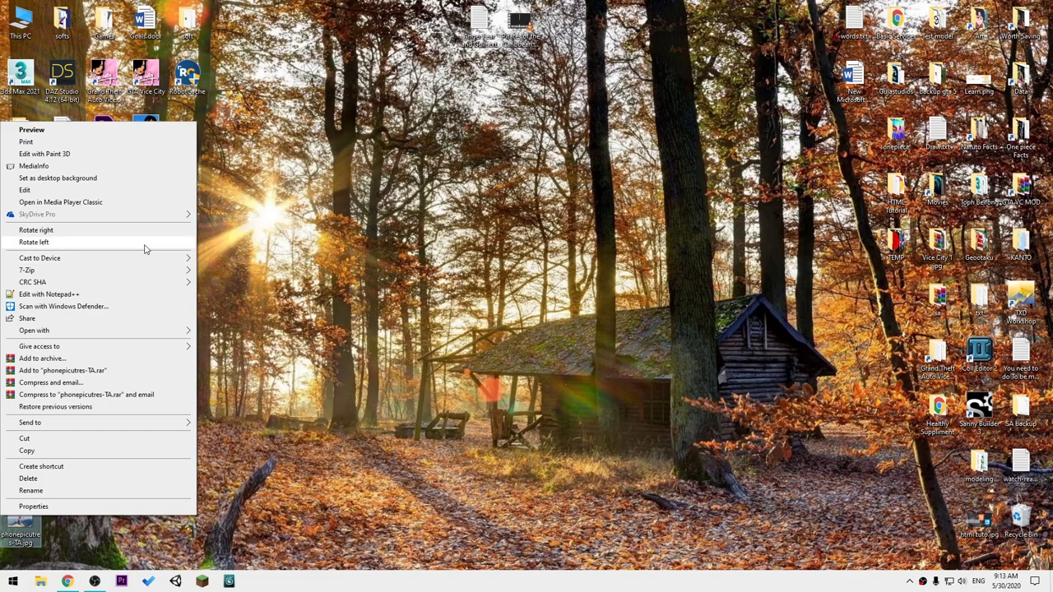
mouse_move(34, 330)
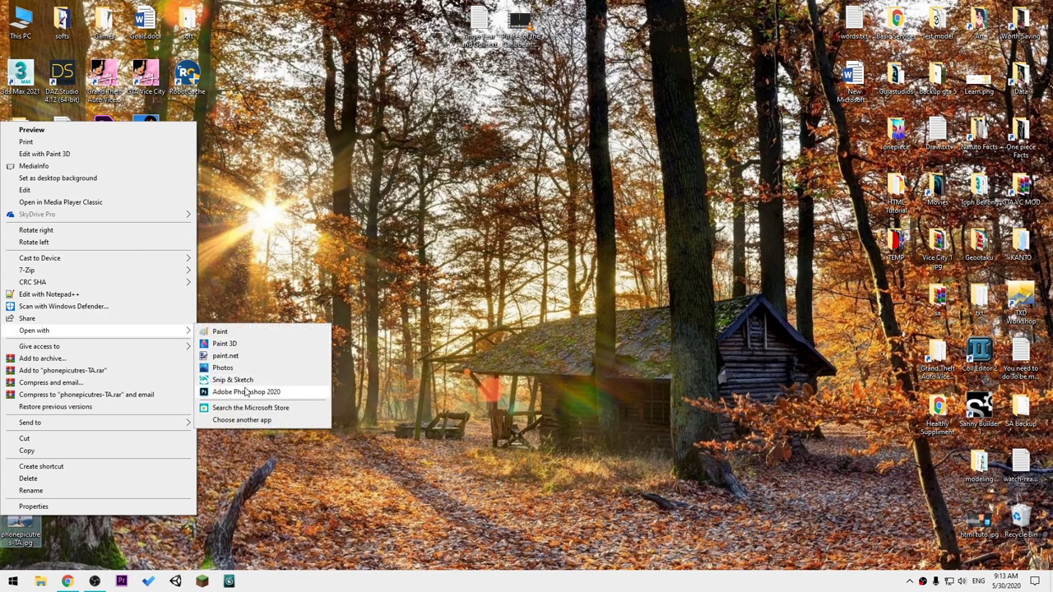
left_click(246, 393)
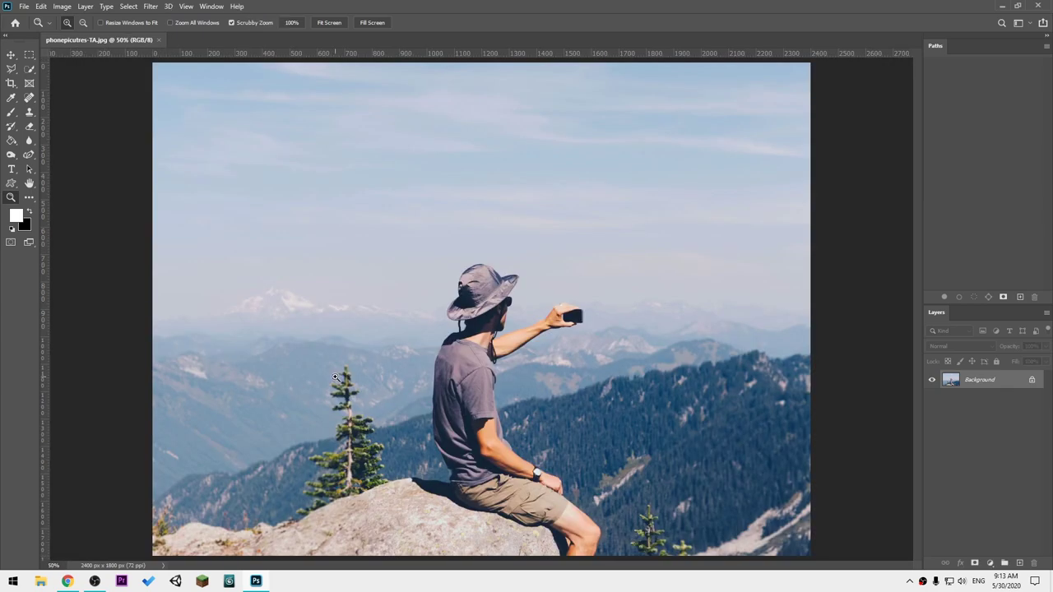
Zoom out to see the whole photo and convert the Background into an editable Layer 0.
left_click(370, 321, "alt")
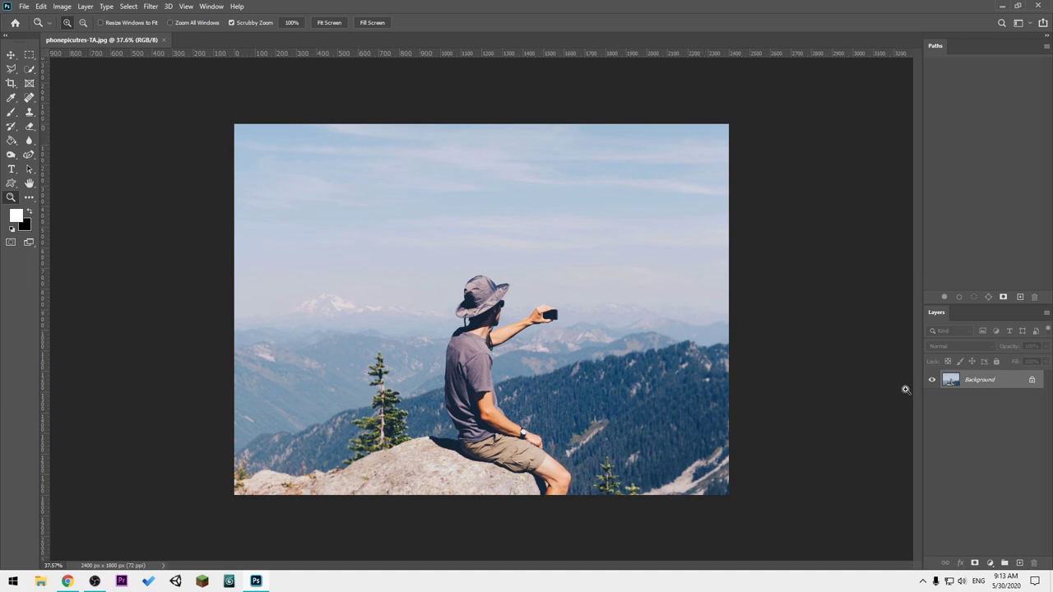
double_click(1001, 385)
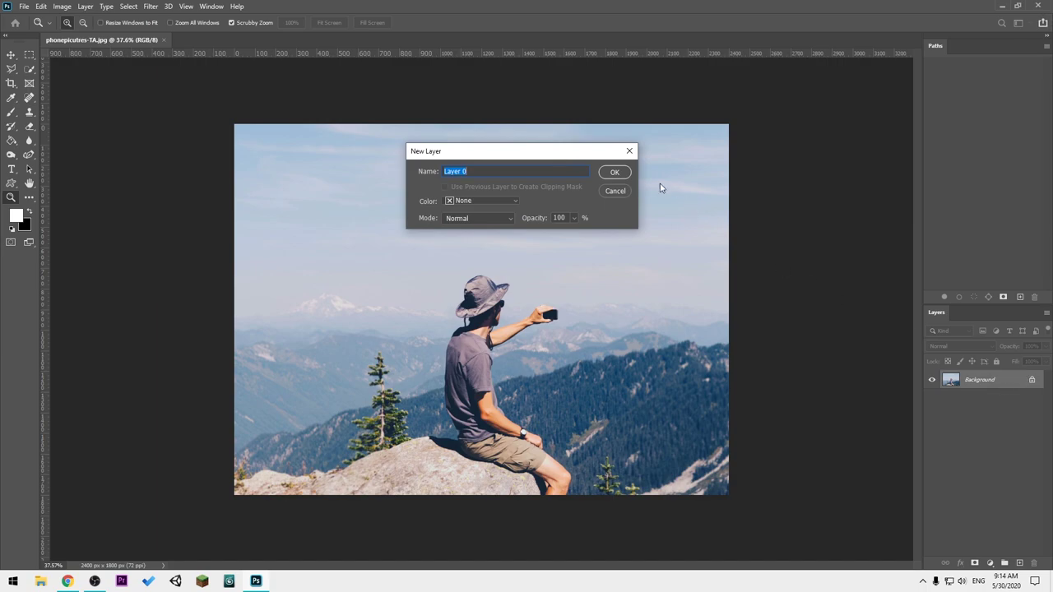
left_click(618, 175)
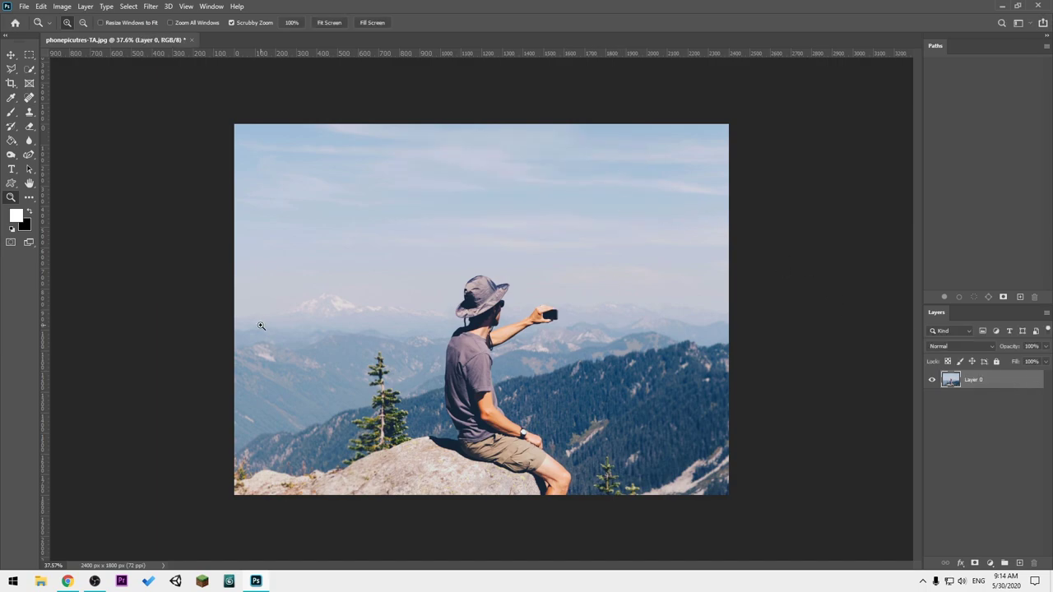
Quick-select the hiker's hat, body, shorts and rock, subtracting the sky under his forearm.
left_click(30, 71)
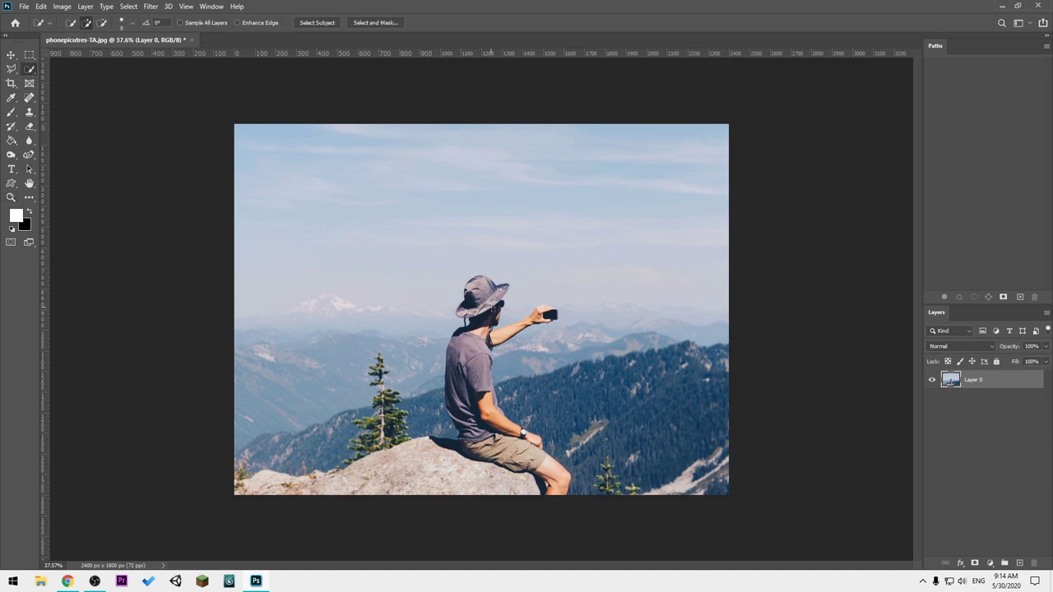
scroll(488, 471, "up", 5)
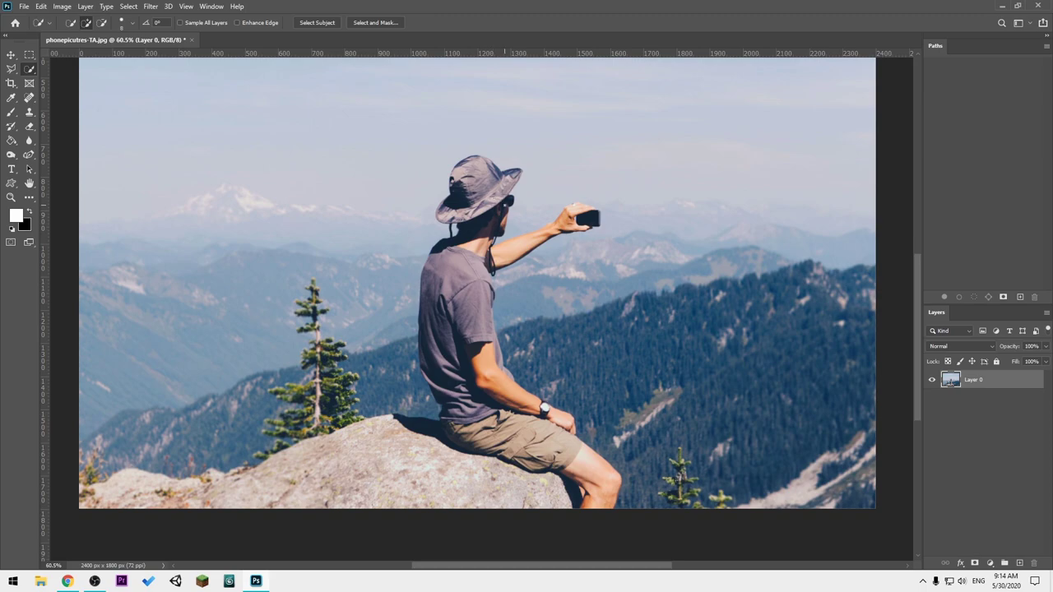
scroll(486, 188, "up", 2)
mouse_move(479, 172)
left_mouse_down()
mouse_move(432, 222)
mouse_move(615, 237)
left_mouse_up()
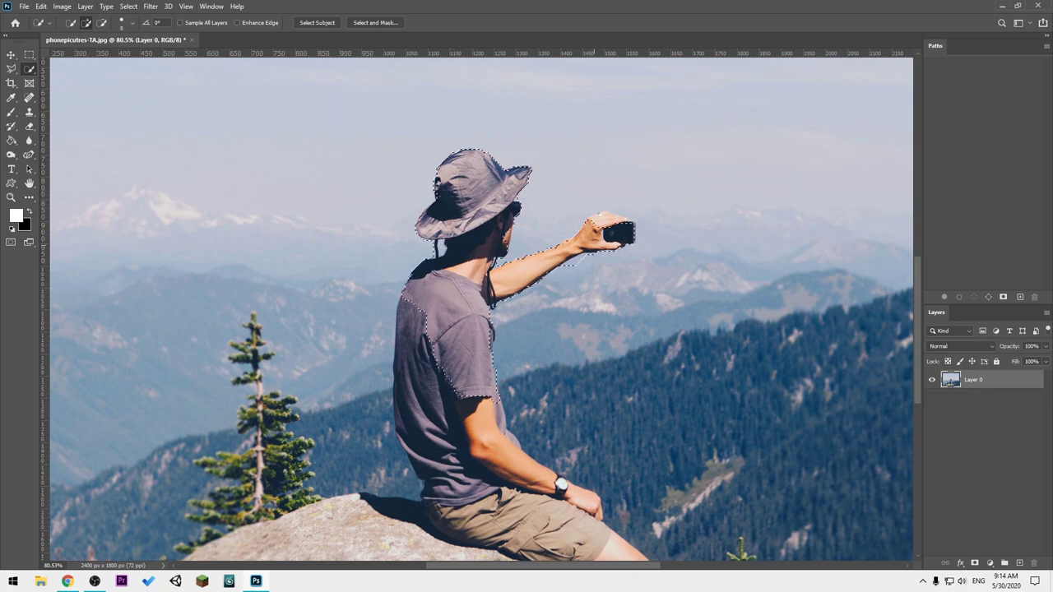
left_click_drag(436, 457, 286, 548)
scroll(598, 547, "down", 3)
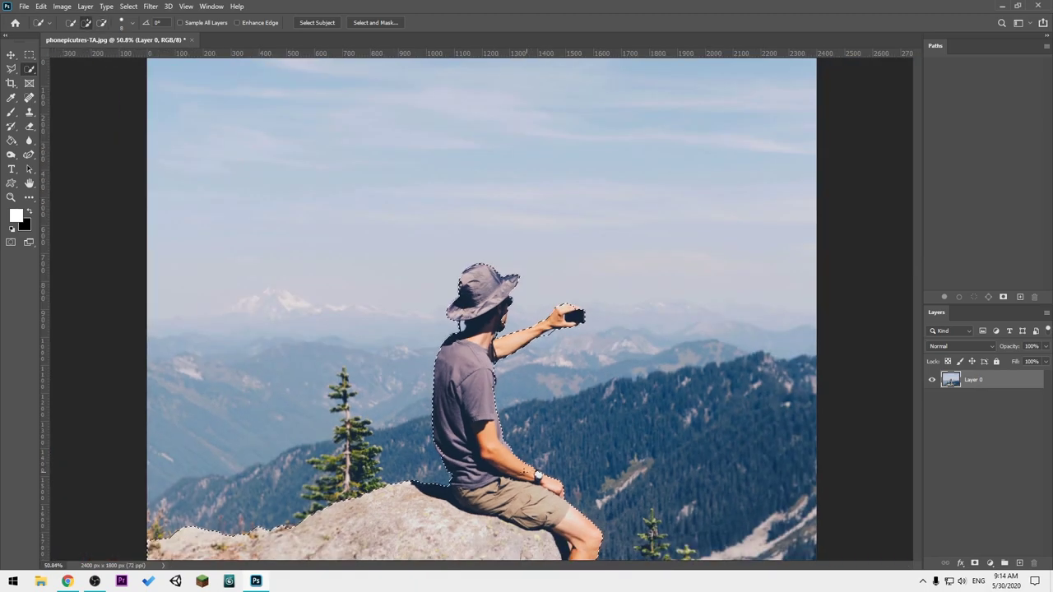
scroll(549, 348, "up", 3)
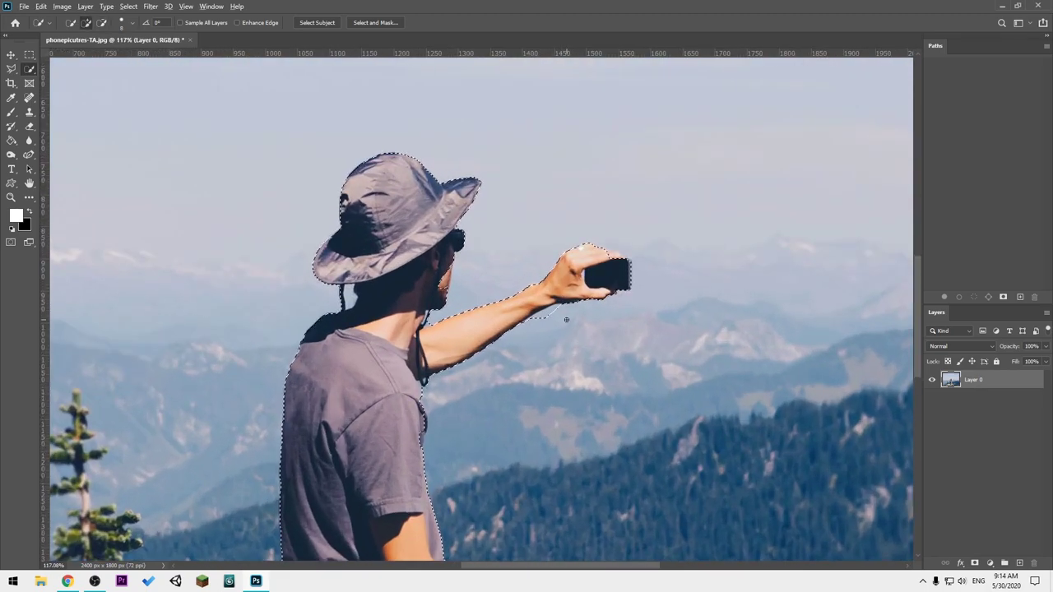
left_click_drag(566, 318, 551, 311)
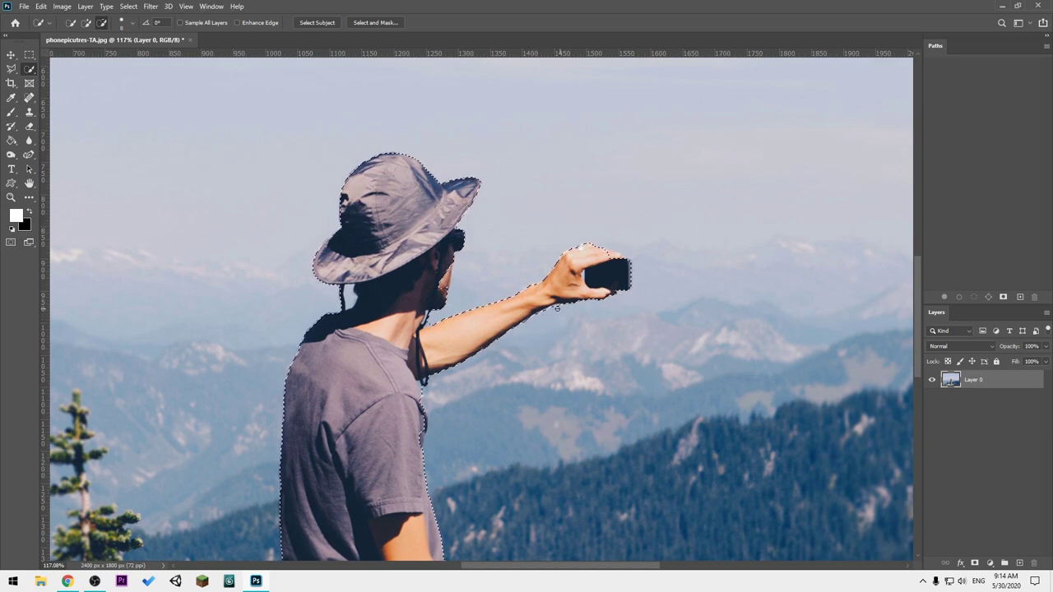
key("alt")
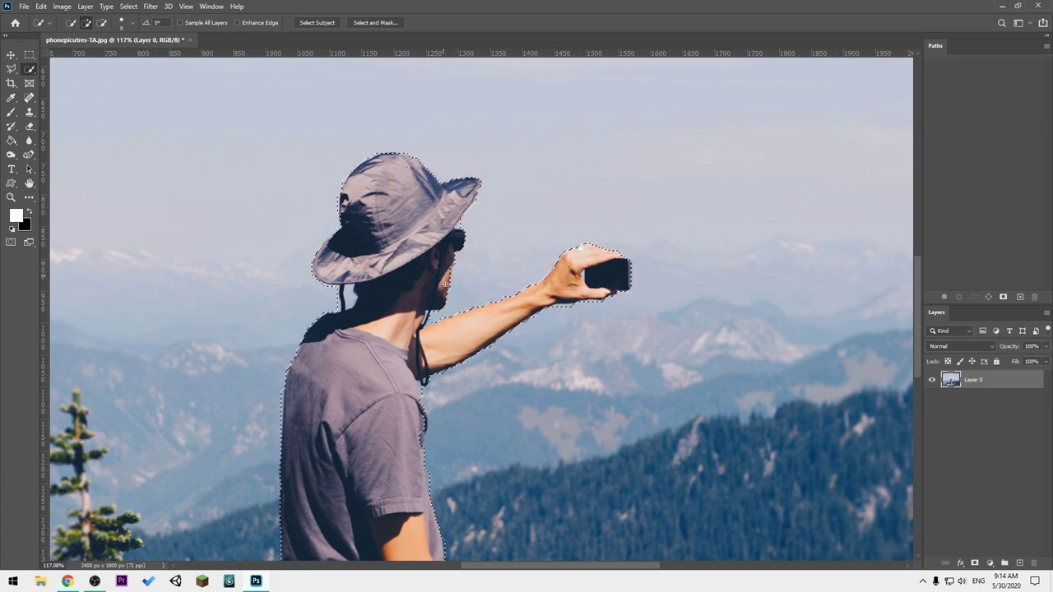
key("alt")
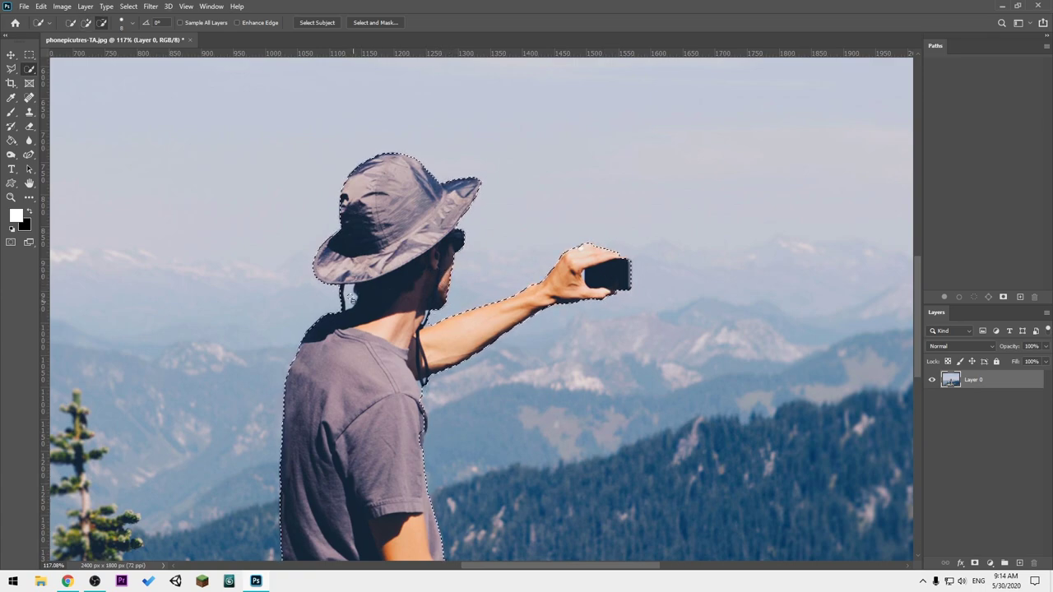
key("alt")
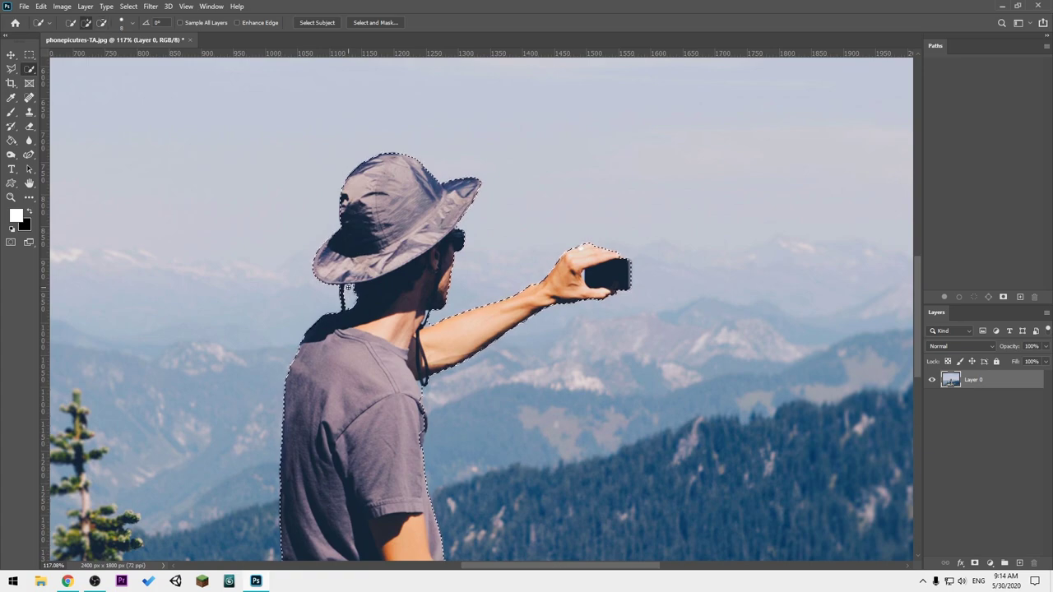
key("alt")
scroll(576, 460, "down", 4)
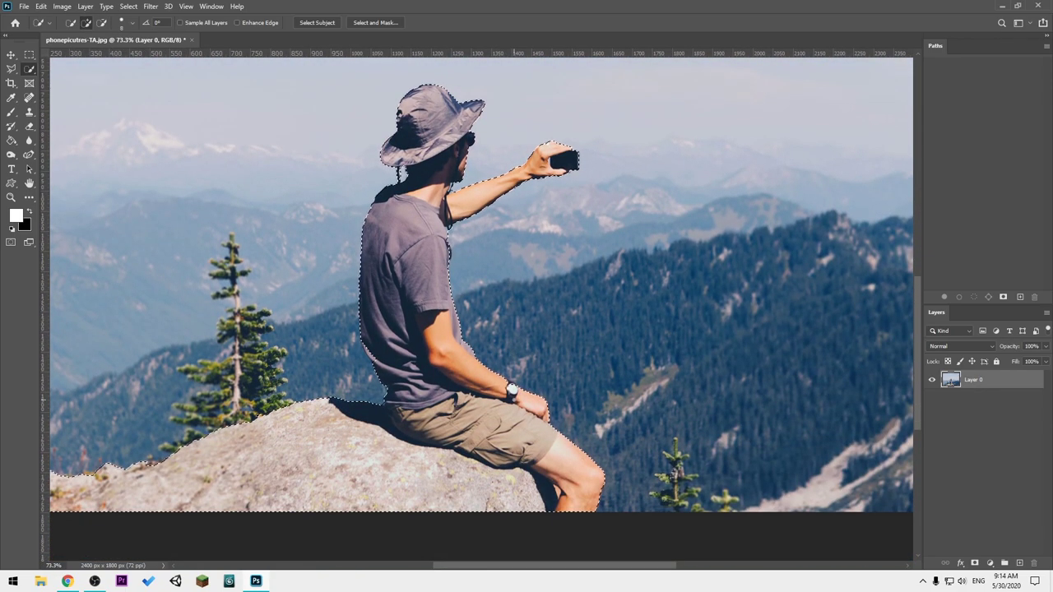
scroll(598, 354, "down", 3)
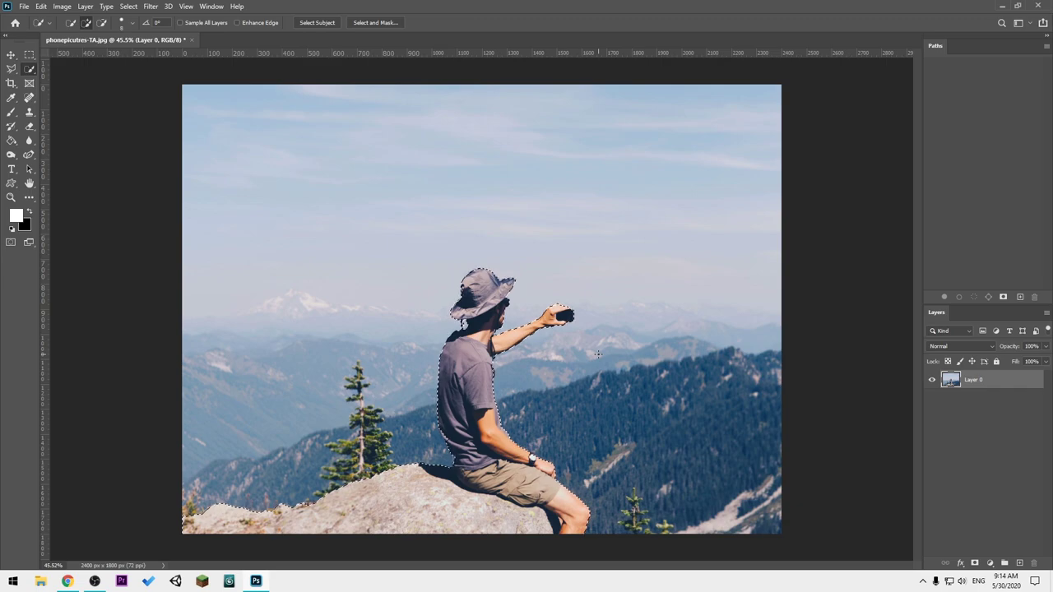
scroll(486, 329, "up", 3)
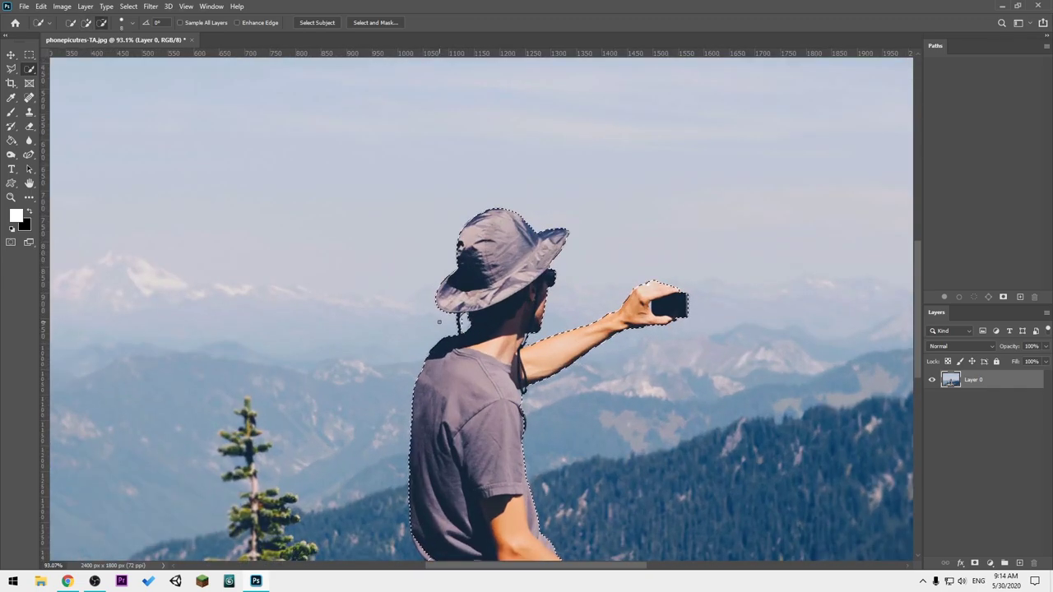
scroll(485, 329, "up", 3)
scroll(485, 329, "up", 5)
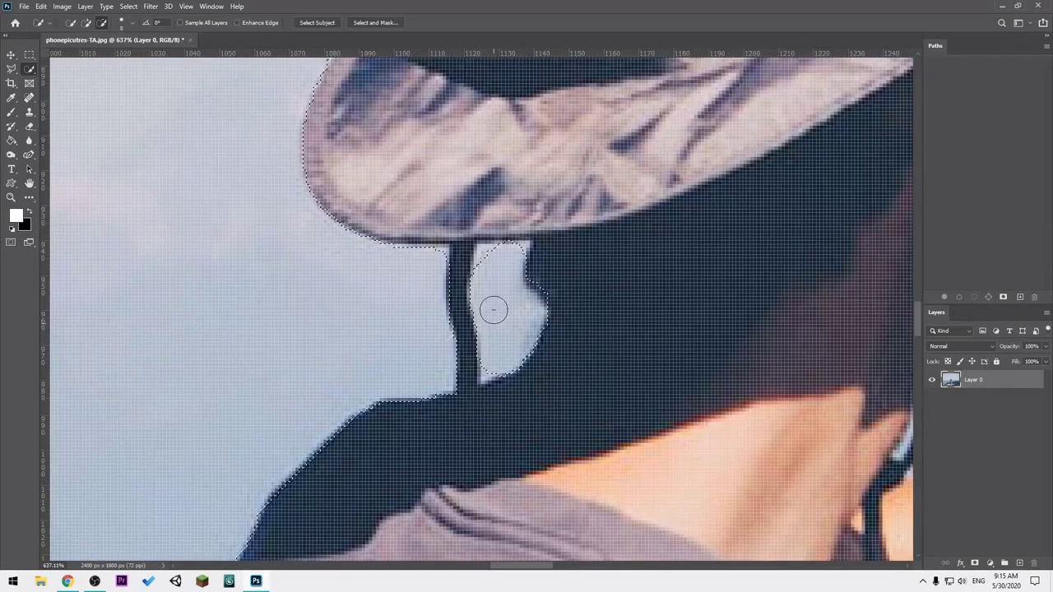
scroll(491, 261, "down", 3)
scroll(499, 282, "down", 3)
scroll(630, 367, "down", 3)
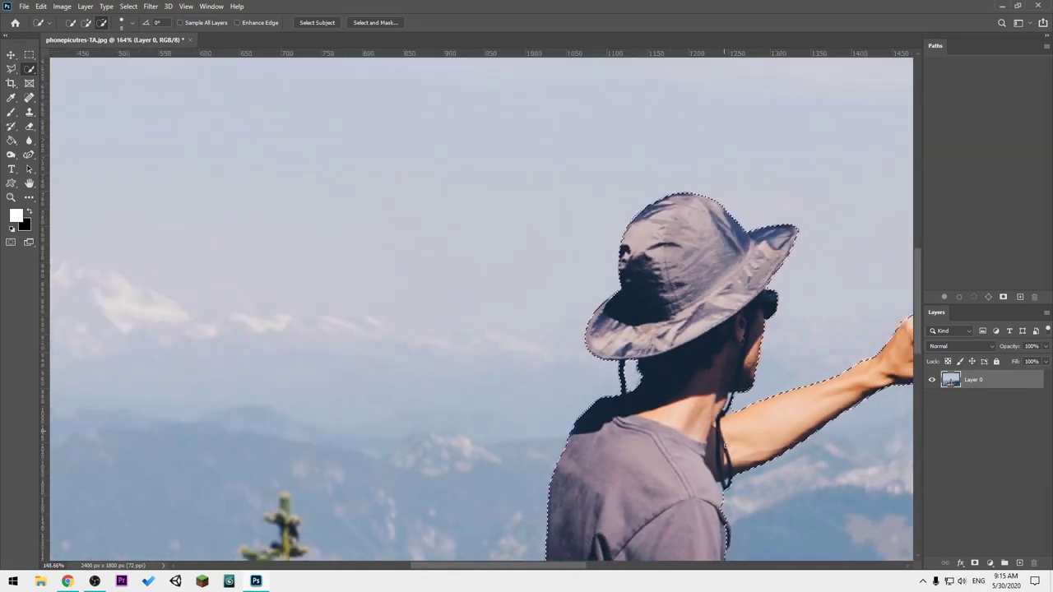
scroll(630, 367, "down", 2)
scroll(481, 310, "down", 2)
scroll(481, 309, "up", 1)
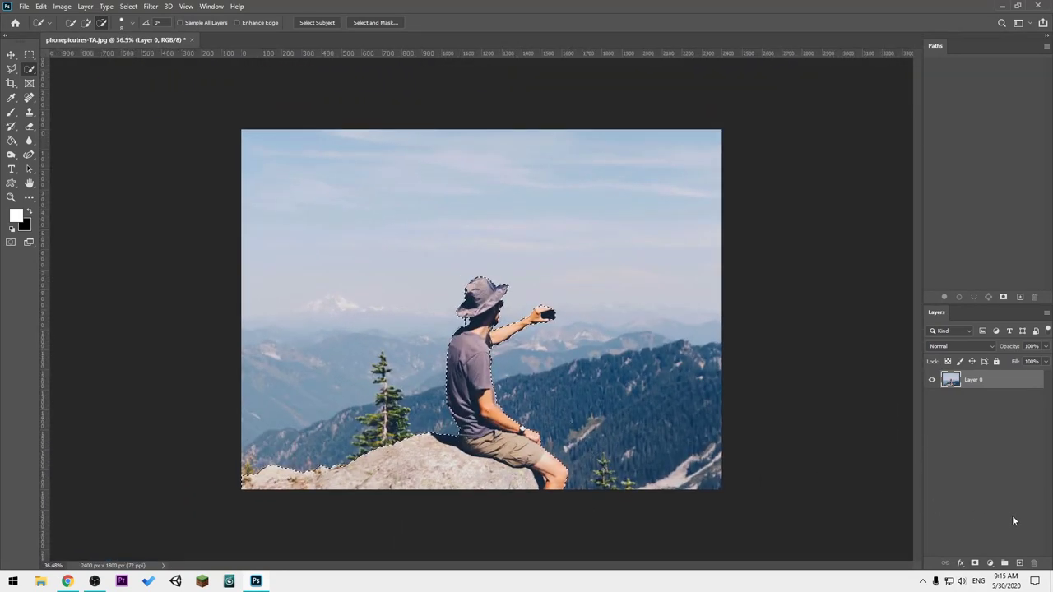
Add a layer mask to Layer 0 and place a new empty Layer 1 beneath it.
left_click(974, 563)
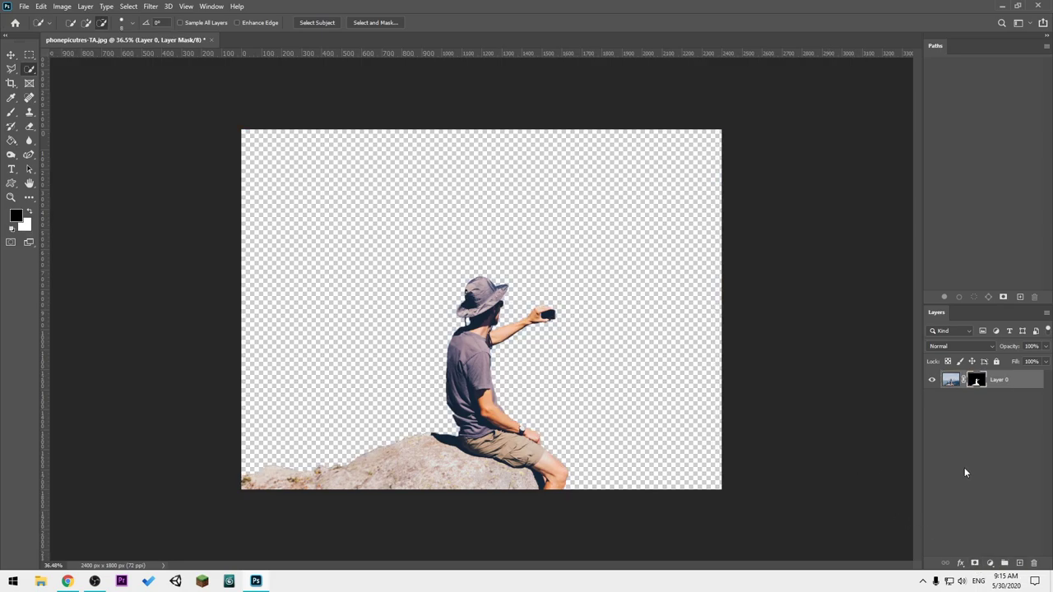
left_click(1019, 564)
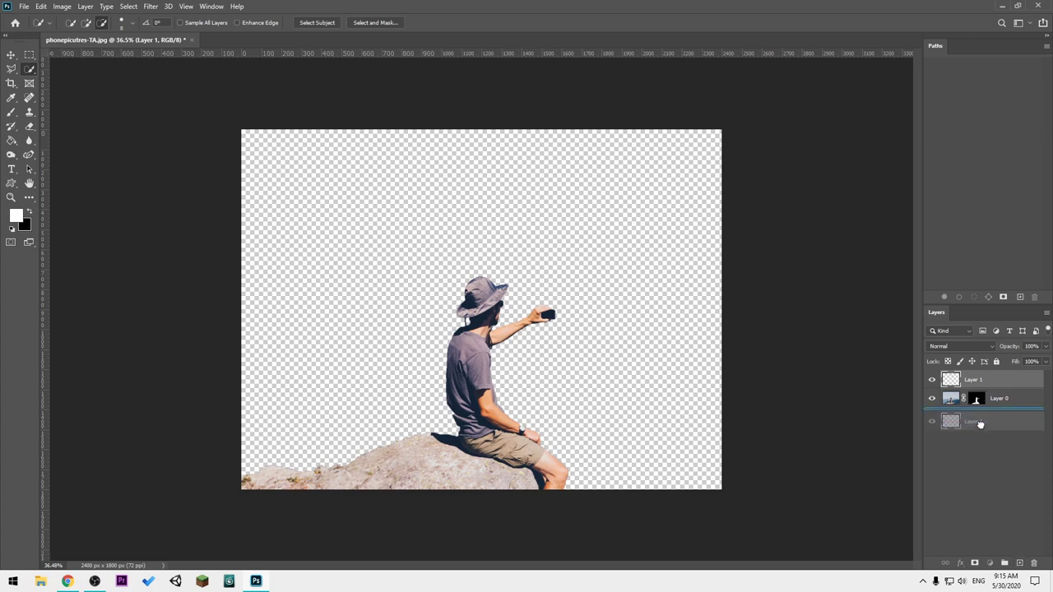
left_click_drag(979, 387, 980, 424)
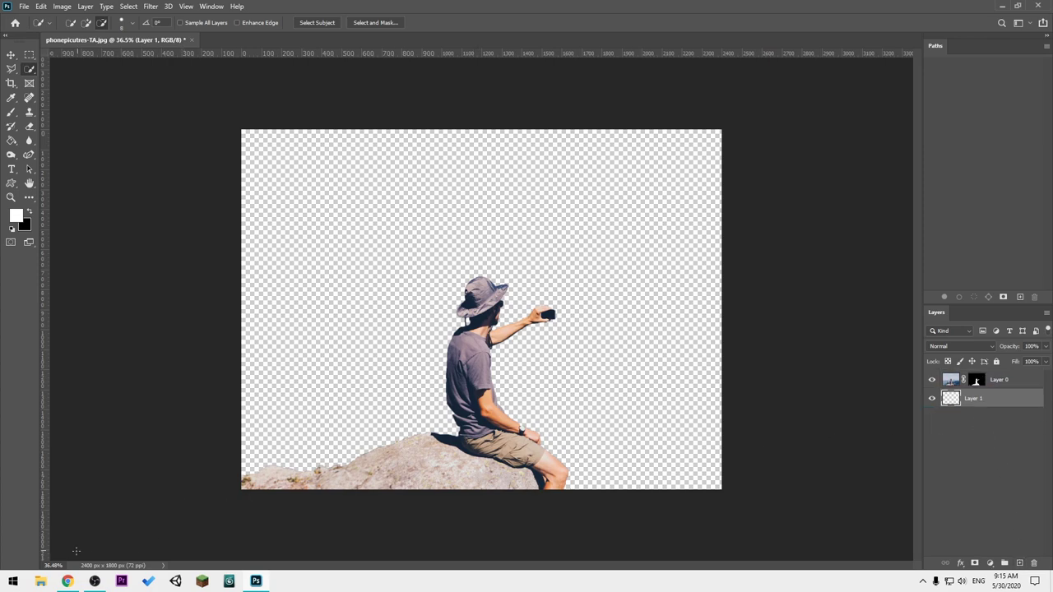
Copy the mountain-lake image from the browser and return to Photoshop.
left_click(69, 581)
right_click(730, 192)
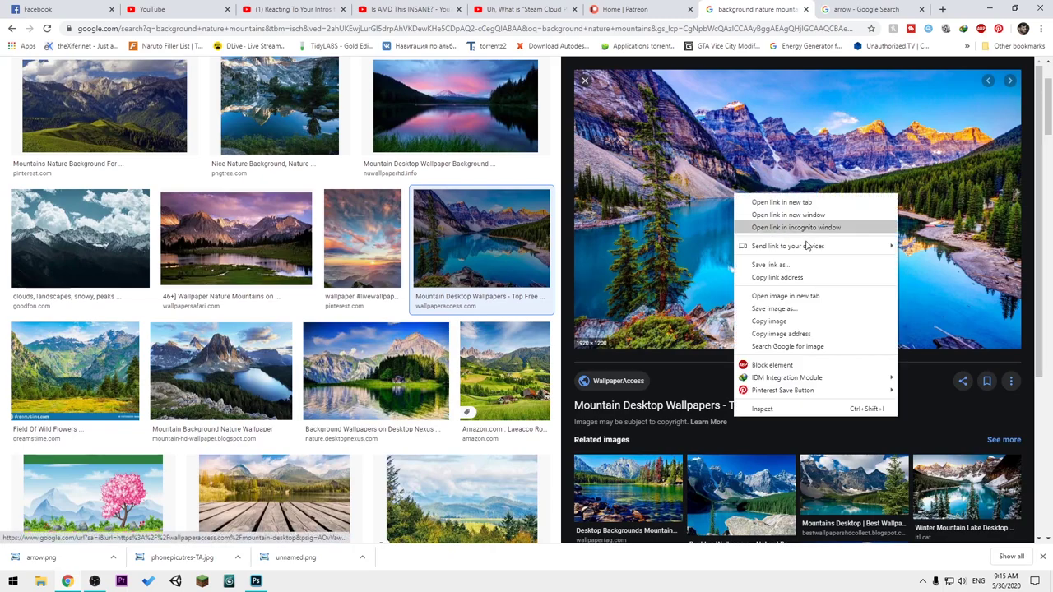
left_click(773, 320)
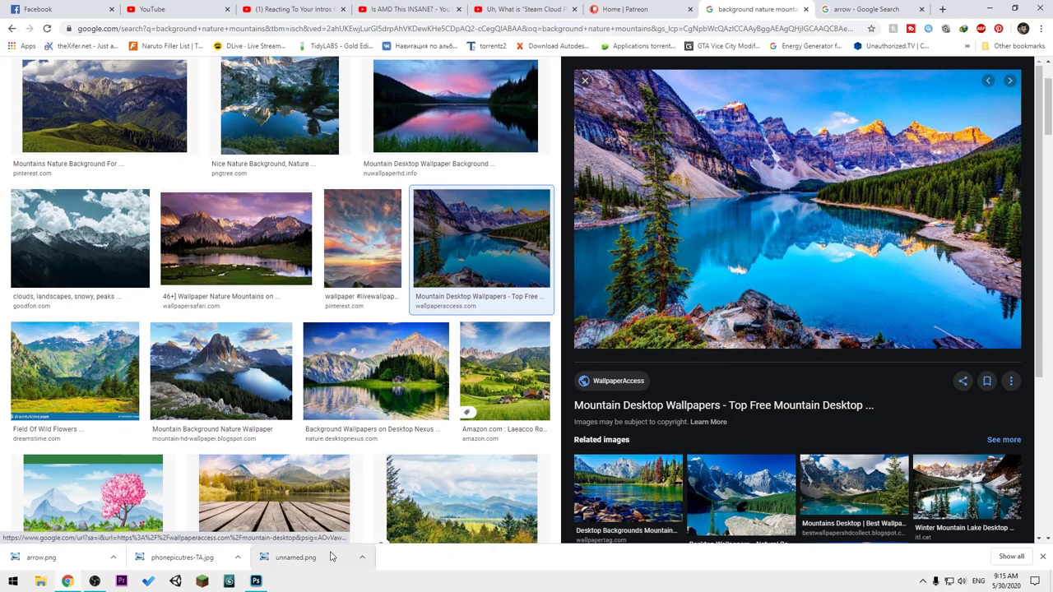
left_click(256, 581)
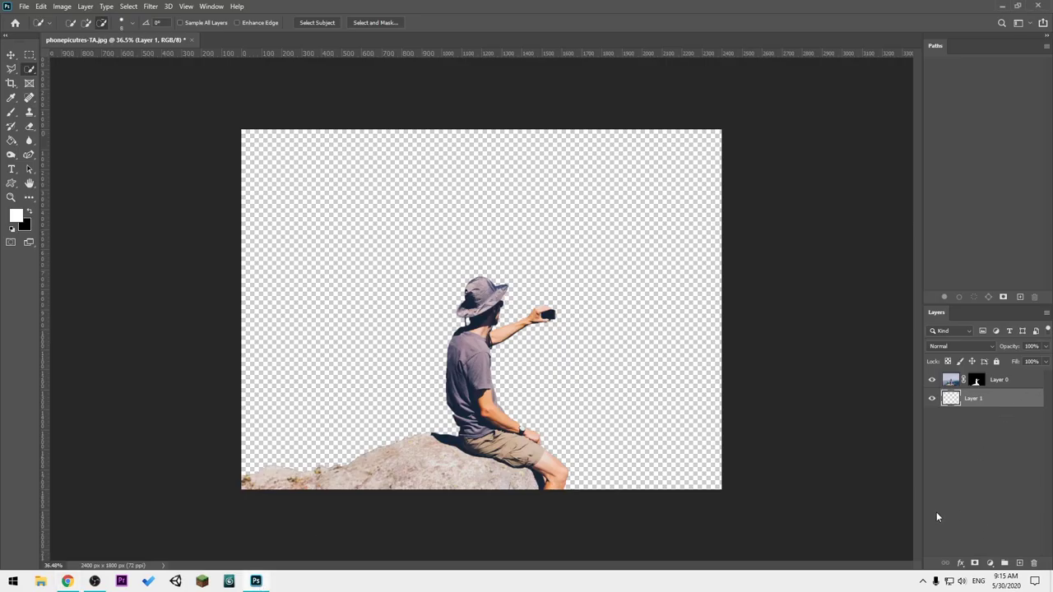
Paste the lake photo into Layer 1 and scale it up to fill the canvas.
key("ctrl+v")
scroll(556, 355, "down", 2)
key("ctrl+t")
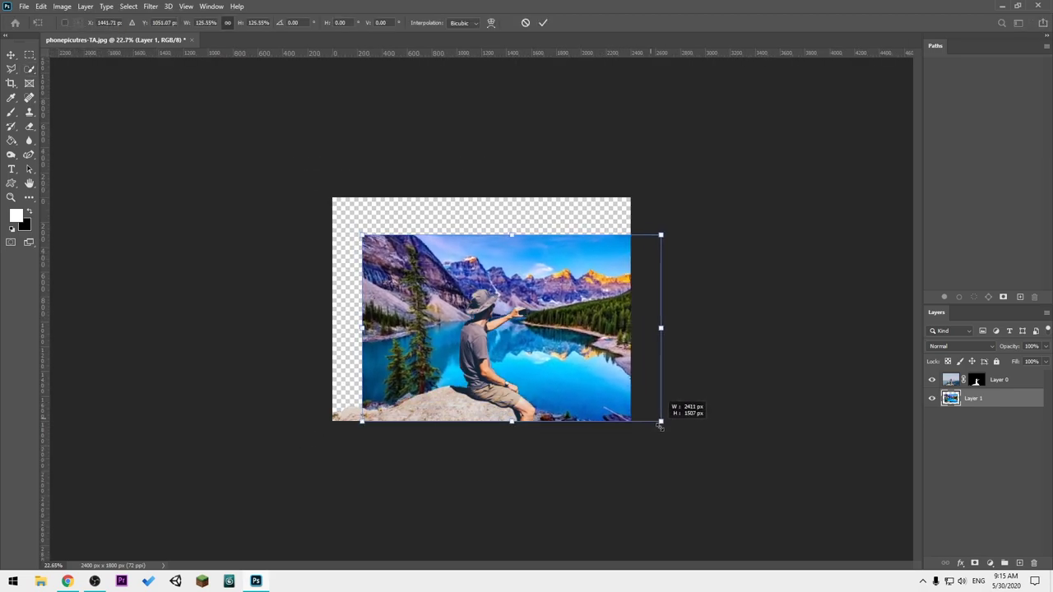
left_click_drag(603, 384, 665, 423)
left_click_drag(362, 234, 306, 164)
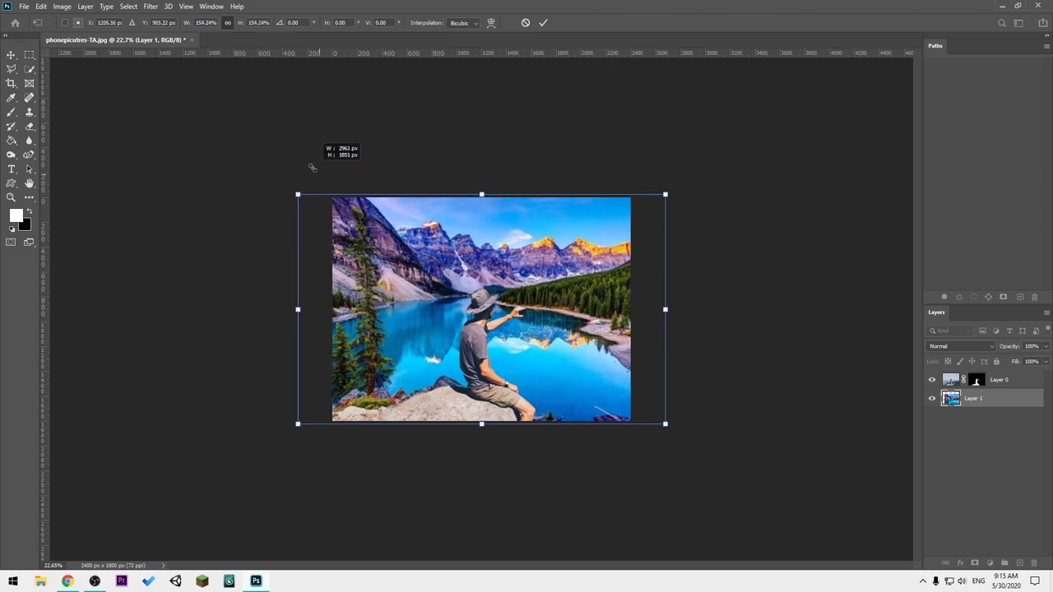
key("Return")
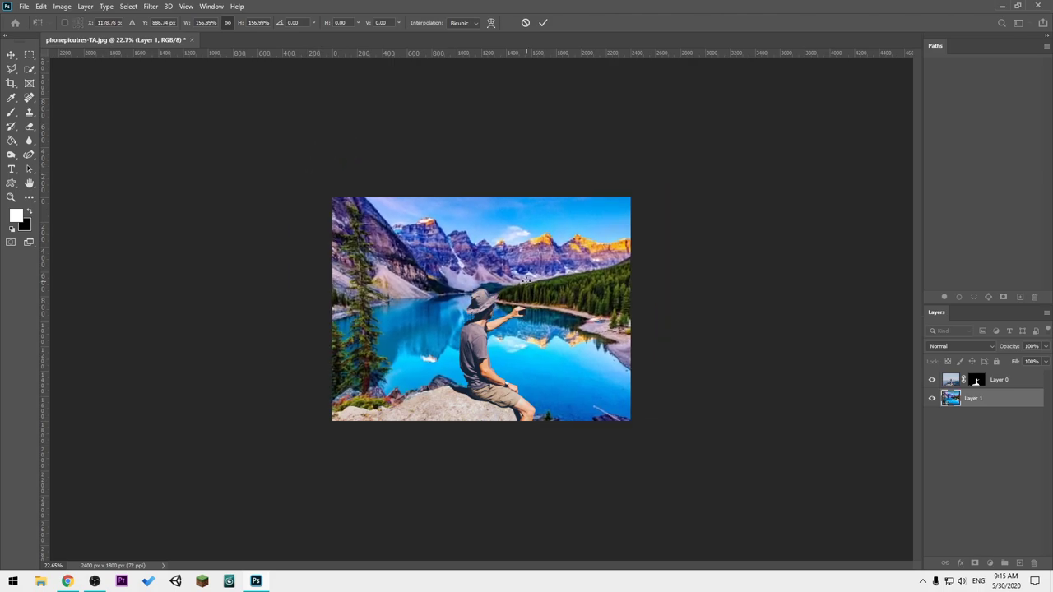
key("w")
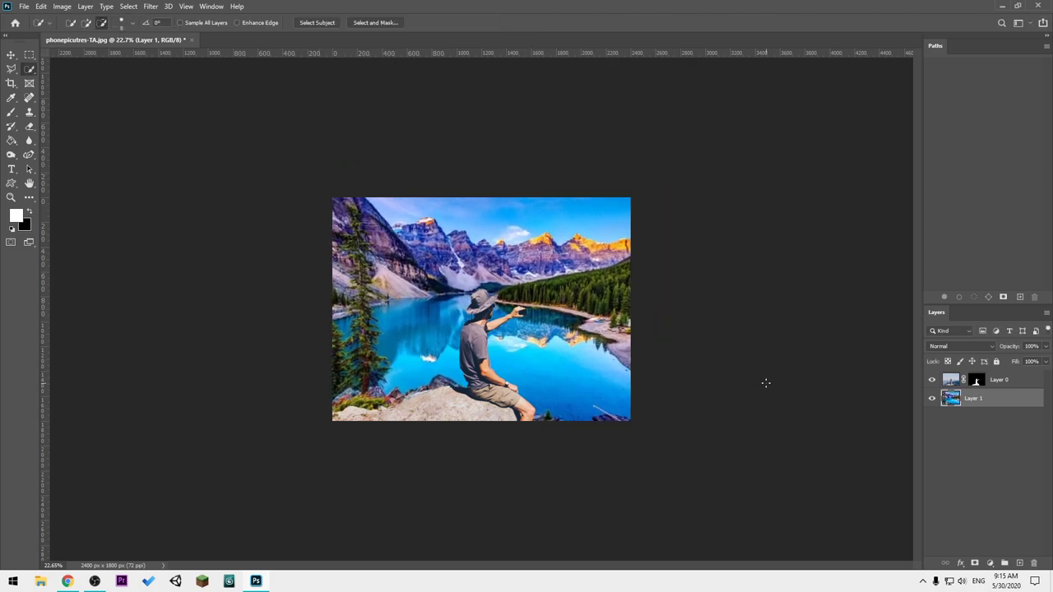
Undo to the selected original photo, invert the selection and delete the background to transparency.
key("ctrl+z")
key("ctrl+z")
key("ctrl+z")
key("ctrl+z")
key("ctrl+z")
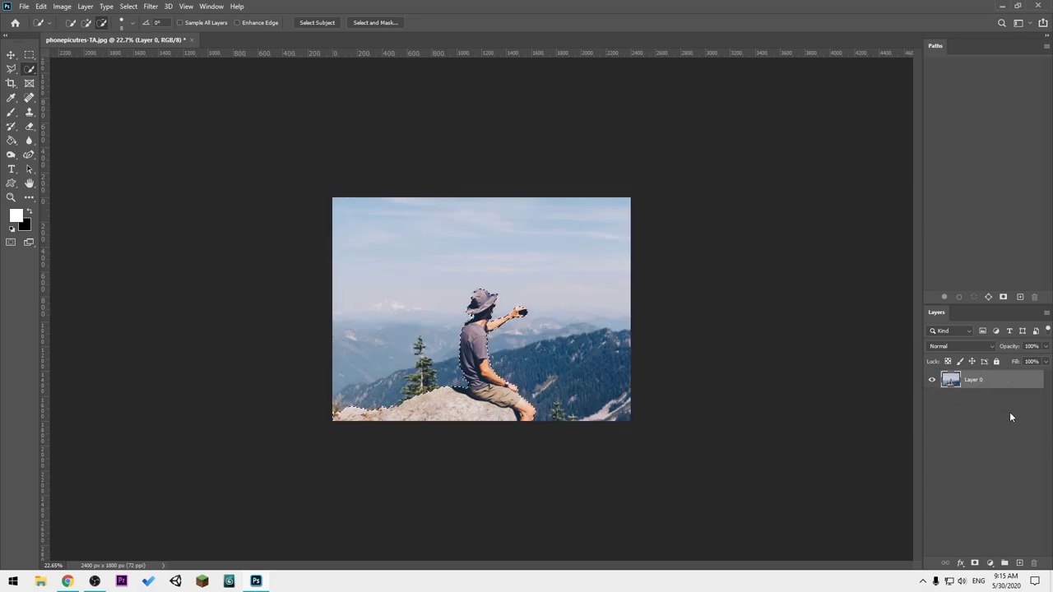
scroll(393, 471, "up", 3, "alt")
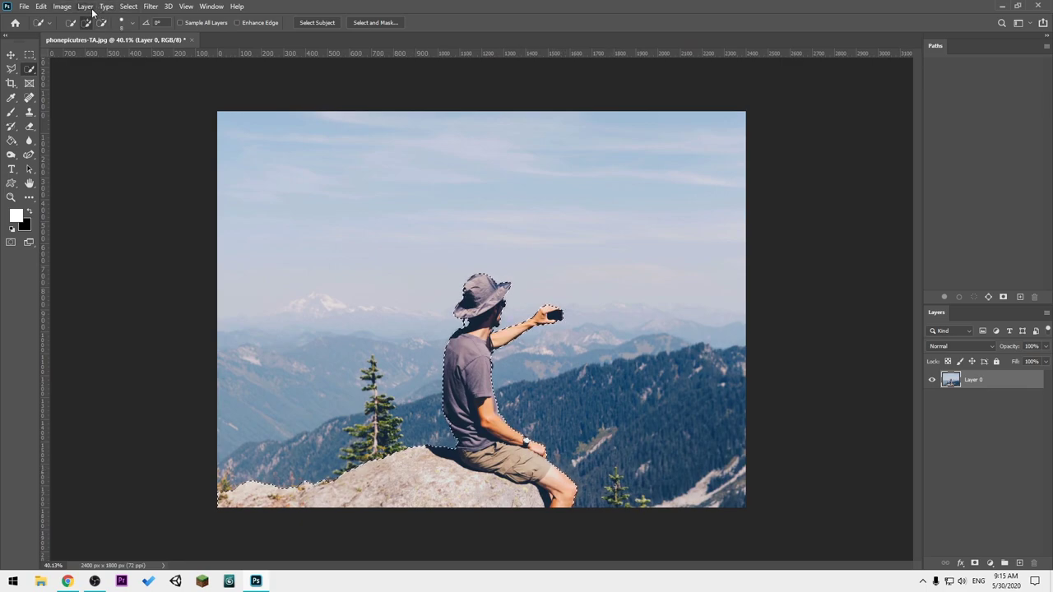
left_click(129, 10)
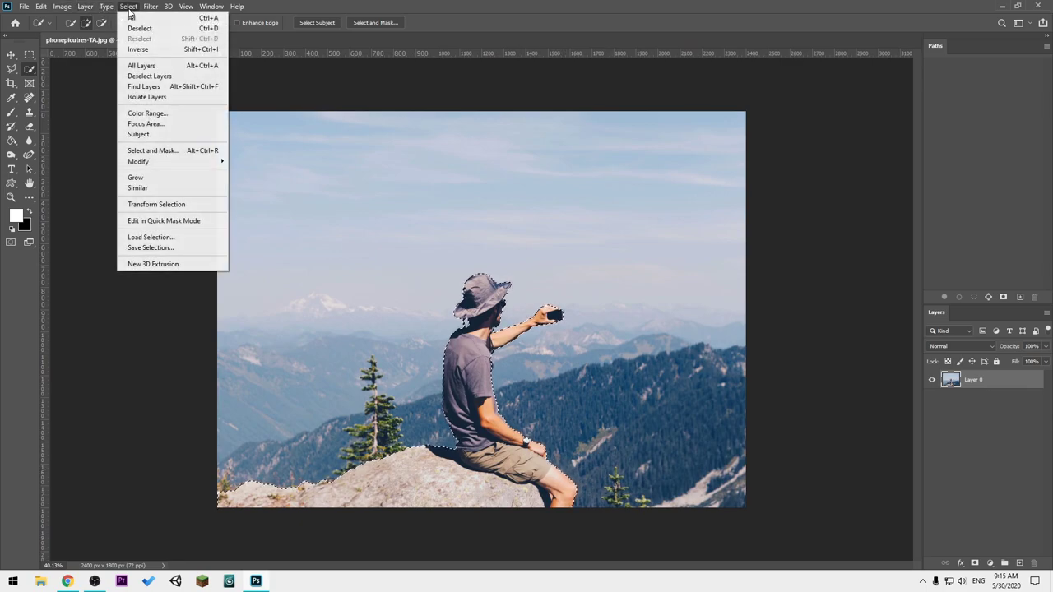
left_click(165, 48)
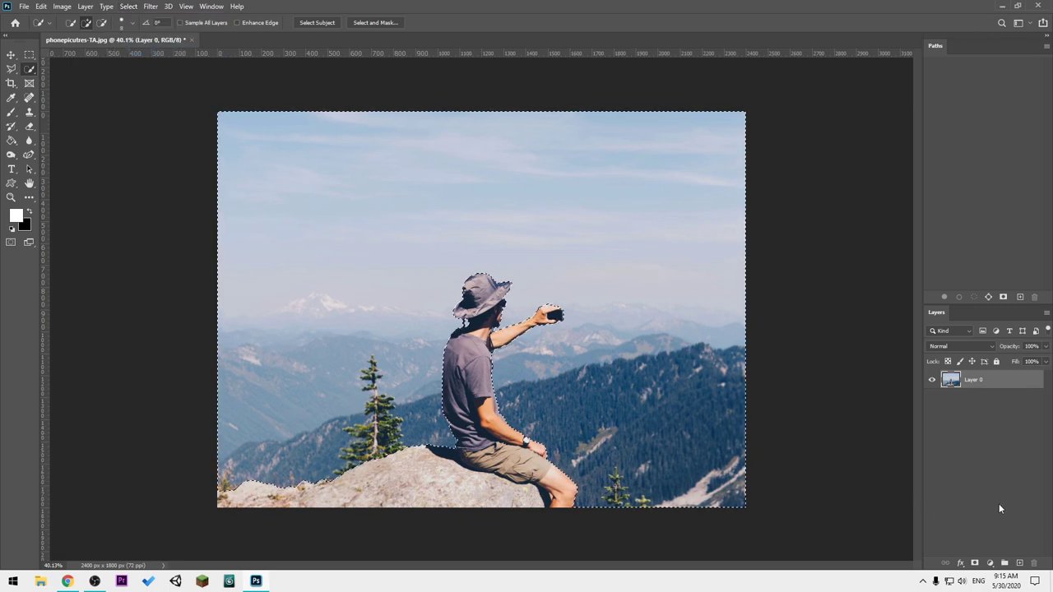
key("Delete")
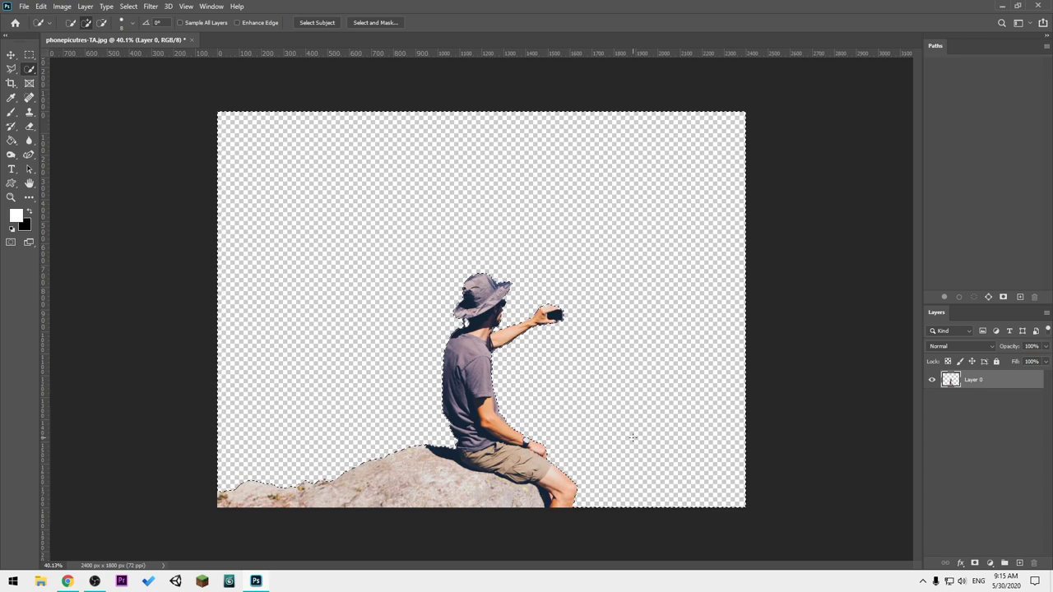
left_click(130, 6)
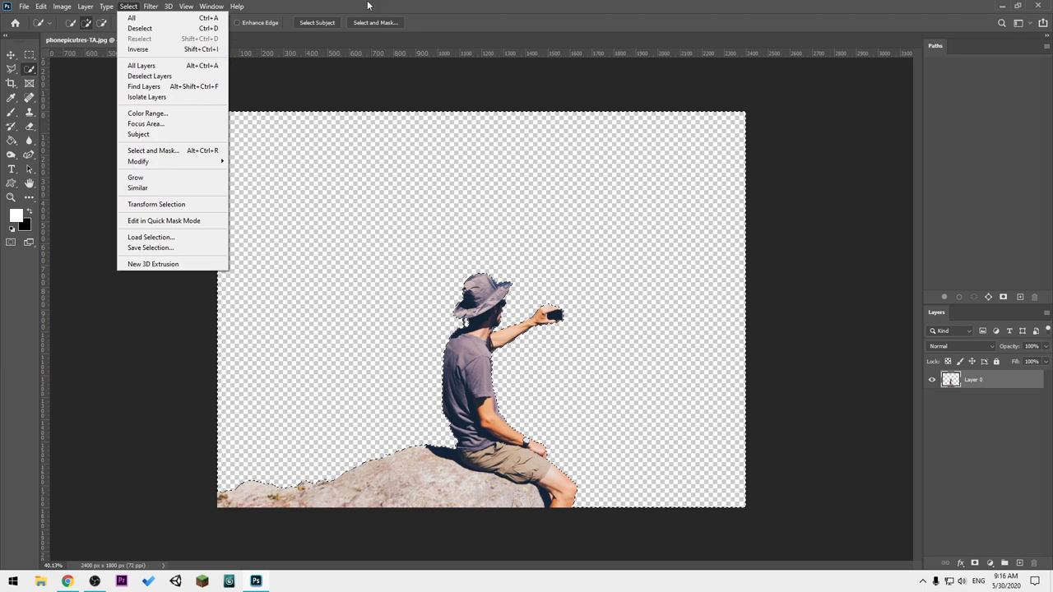
Invert the selection back to the hiker and stretch the lake photo to fill the canvas.
left_click(163, 51)
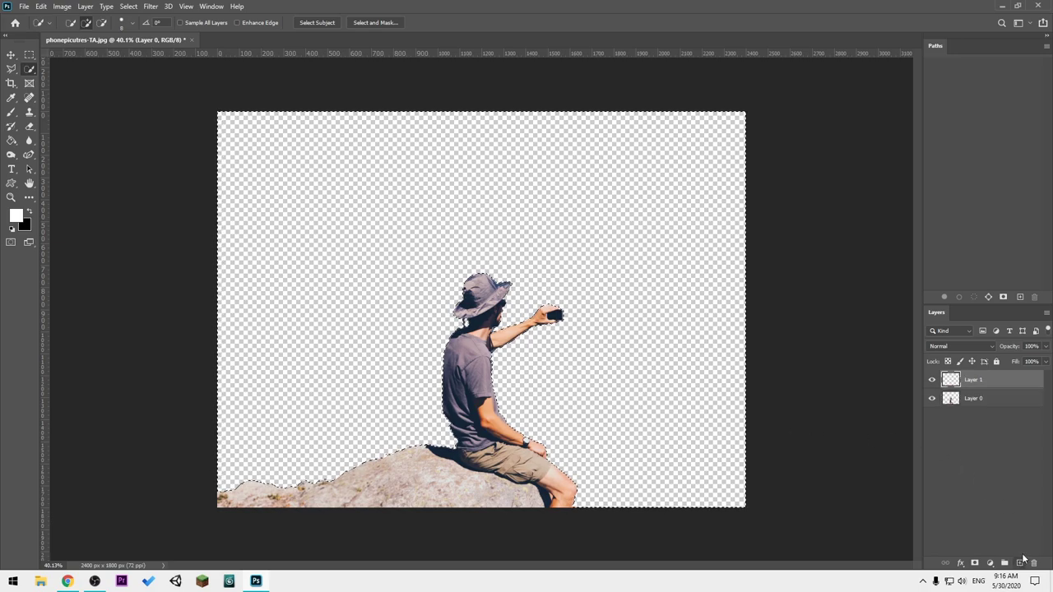
key("ctrl+t")
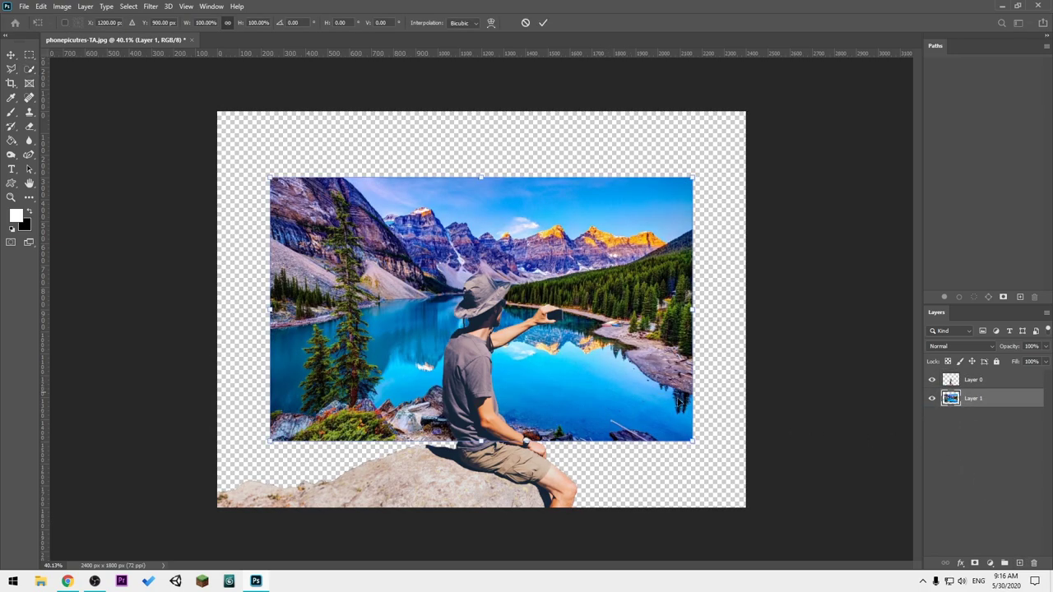
left_click_drag(695, 443, 800, 508)
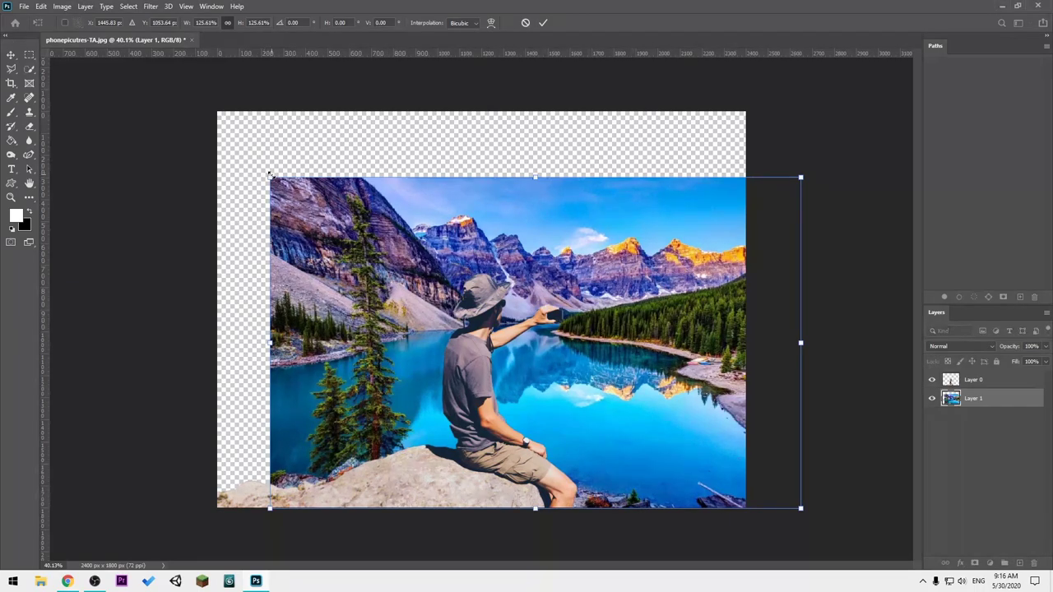
left_click_drag(275, 173, 181, 89)
key("Return")
key("w")
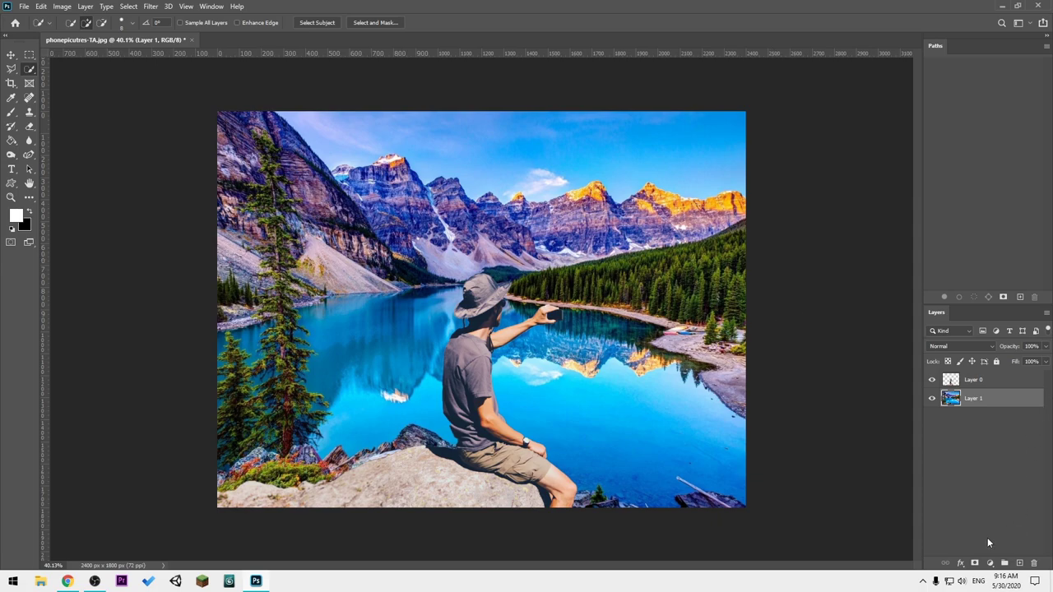
left_click(980, 380)
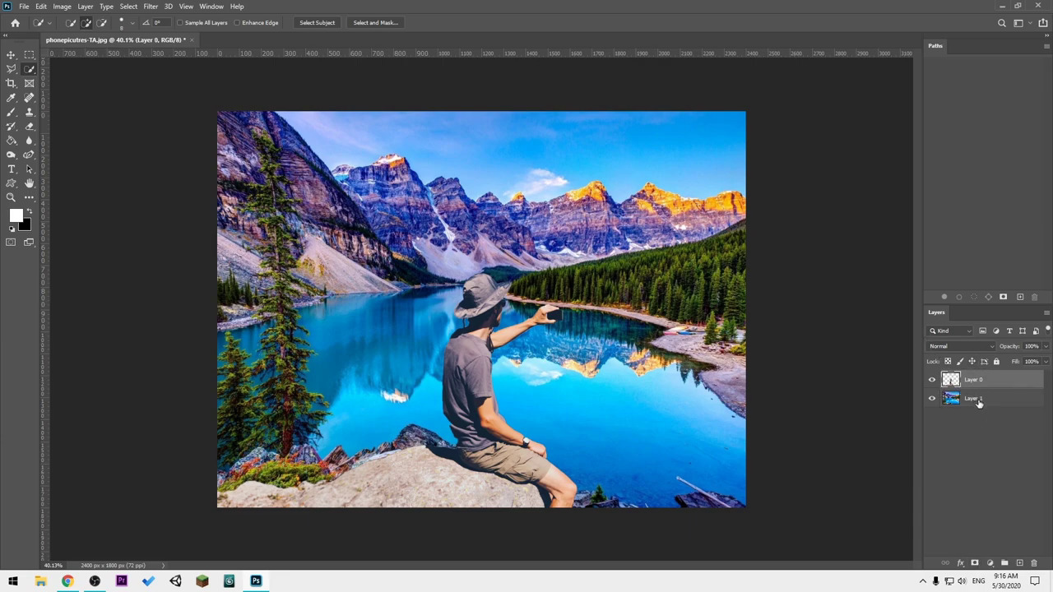
Undo twice to the original photo and mask Layer 0 from the hiker-and-rock selection.
key("ctrl+z")
key("ctrl+z")
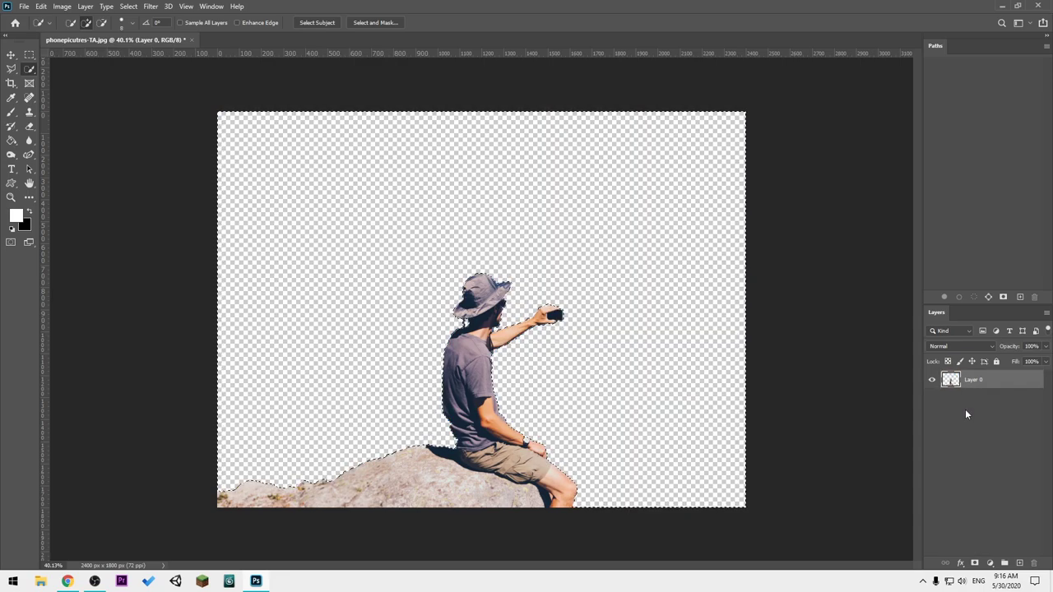
key("ctrl+z")
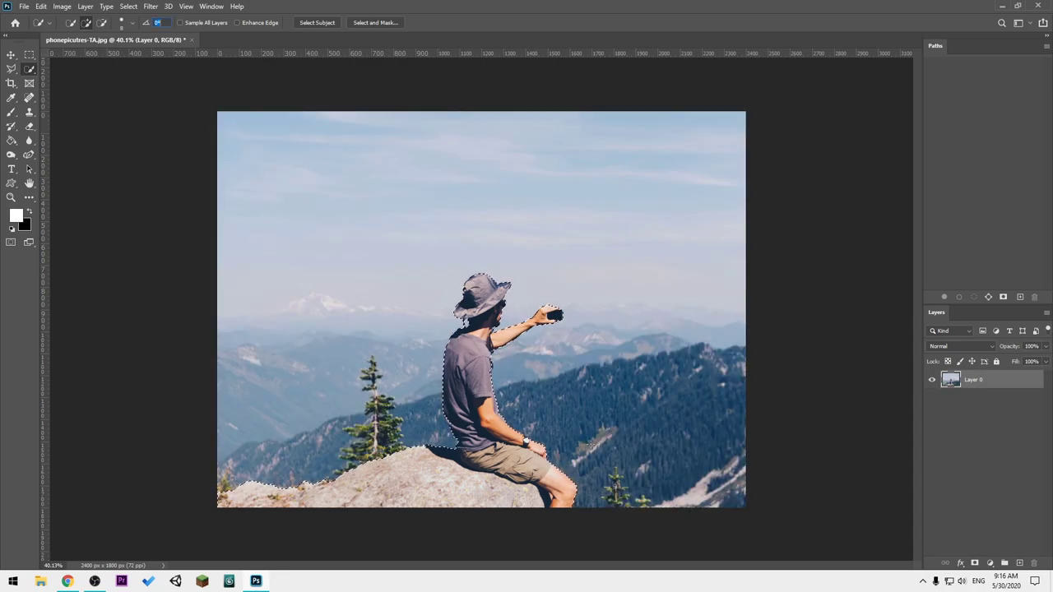
left_click(975, 563)
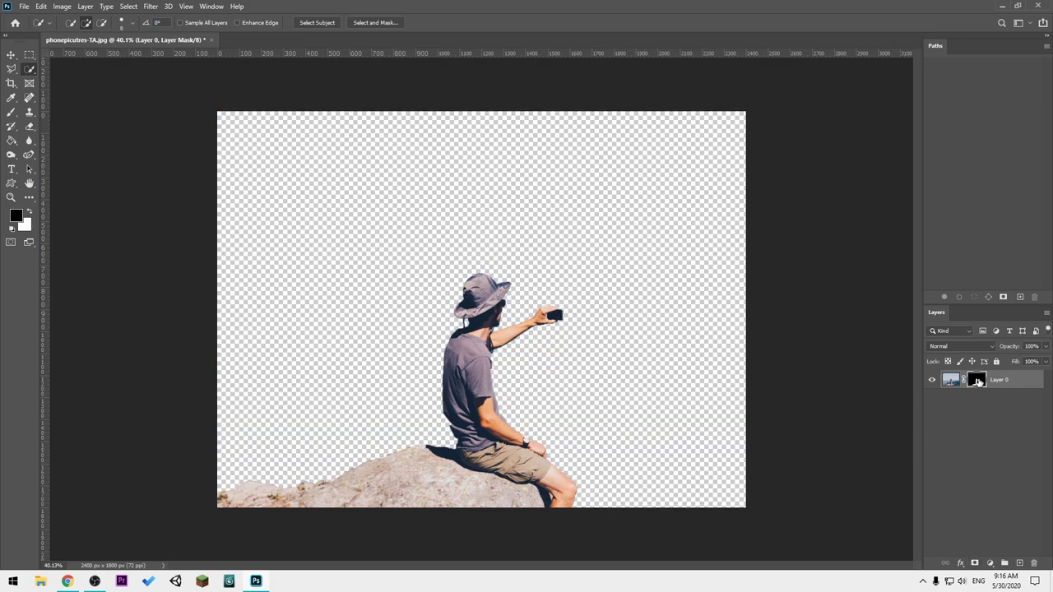
left_click(958, 381)
Zoom in on the hiker and set up a tiny Brush for painting on the mask.
scroll(549, 272, "up", 3)
scroll(494, 311, "up", 5)
scroll(485, 305, "up", 3)
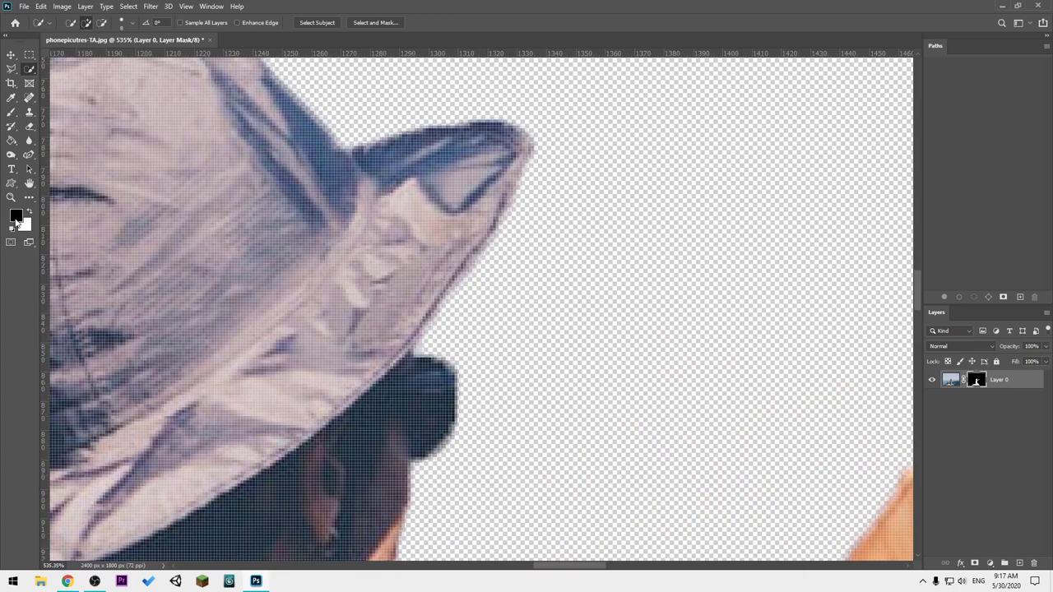
left_click(11, 113)
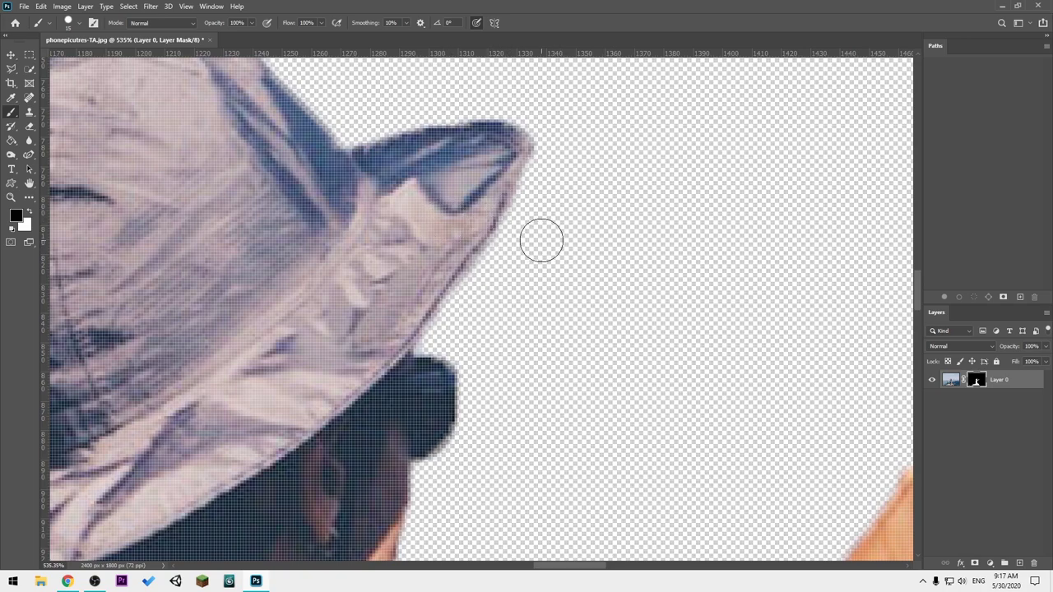
scroll(548, 252, "down", 2)
scroll(487, 381, "down", 2)
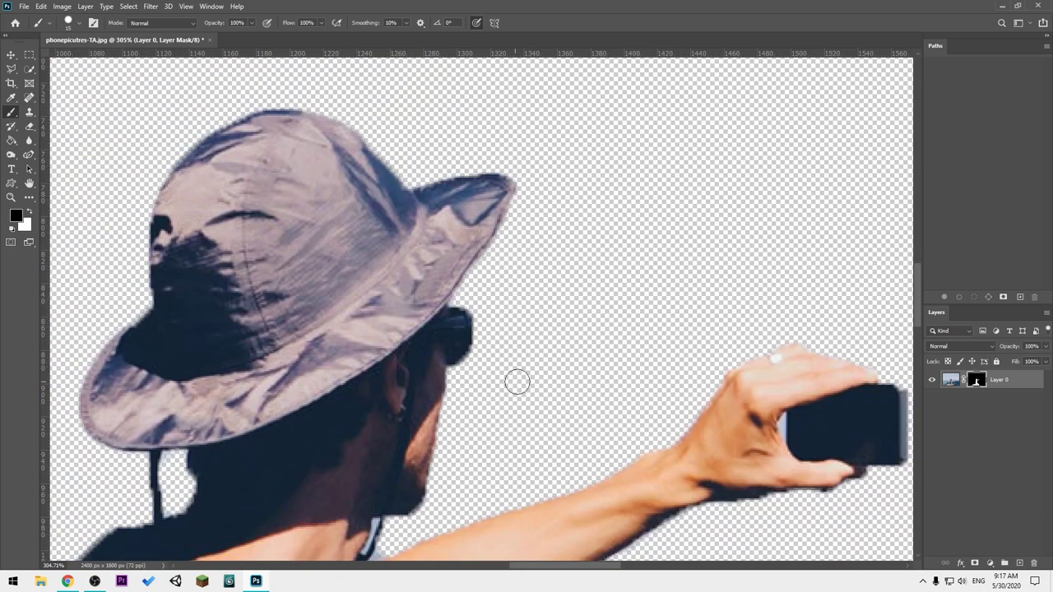
scroll(616, 378, "down", 2)
scroll(425, 395, "down", 3)
scroll(465, 408, "up", 3)
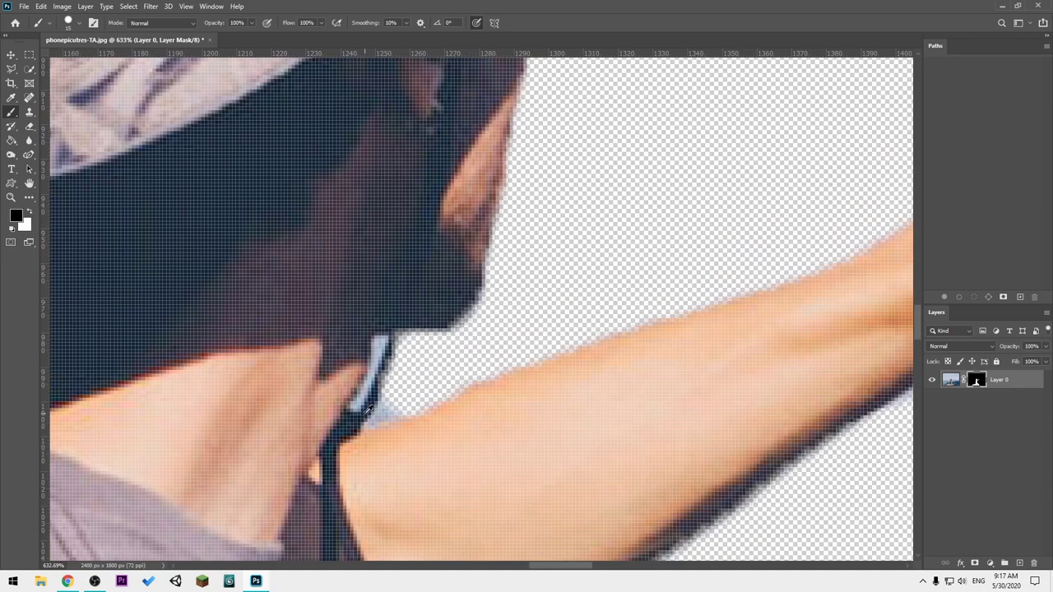
scroll(367, 409, "up", 2)
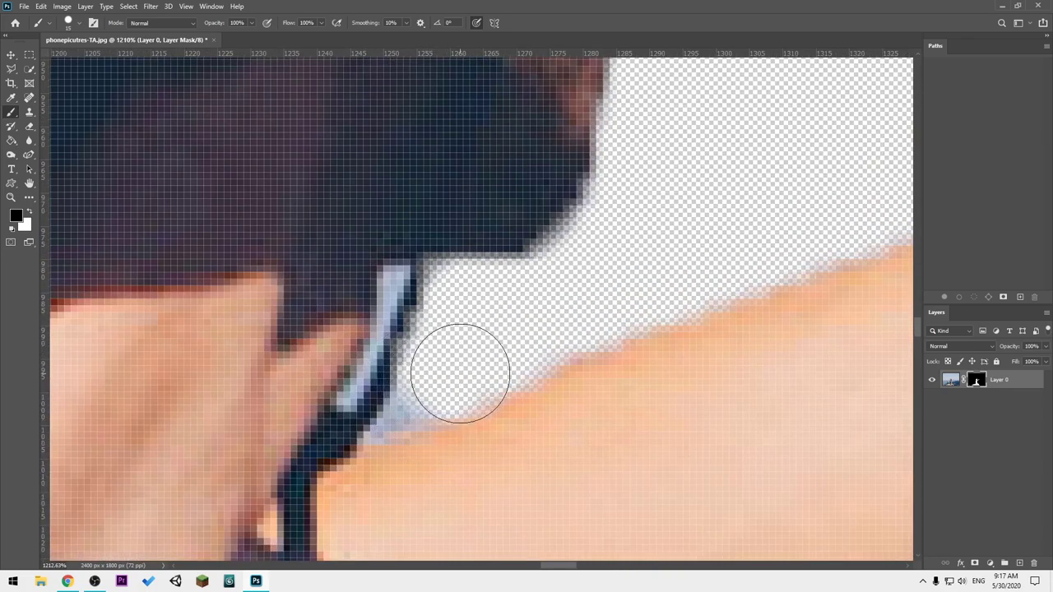
key("bracketleft")
key("bracketleft")
key("bracketleft")
key("bracketleft")
key("bracketleft")
key("bracketleft")
key("bracketleft")
key("bracketleft")
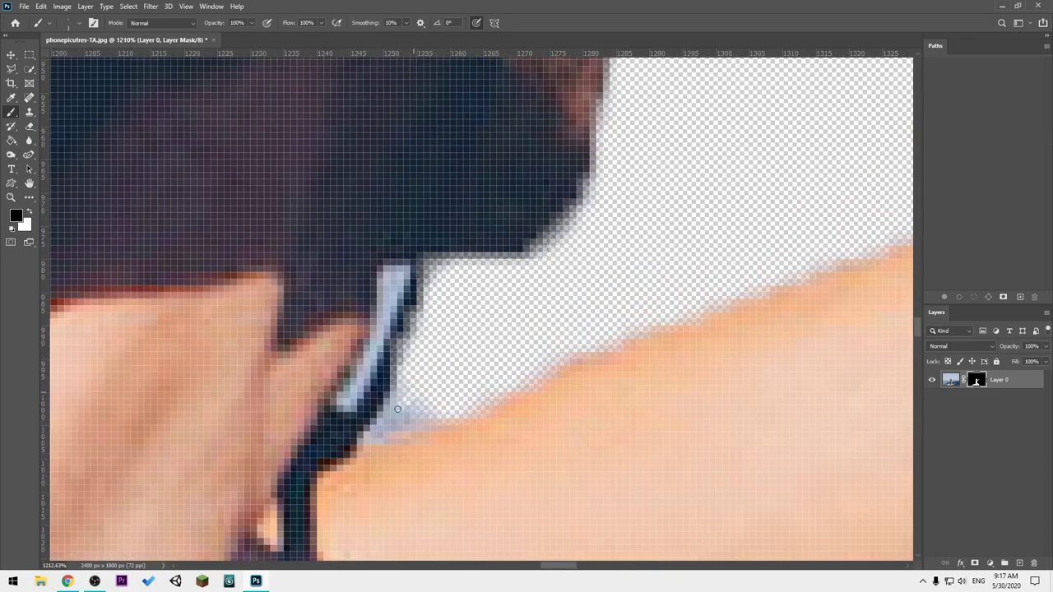
Paint black on the mask along the neck strap and below the arm to hide pale fringe.
mouse_move(424, 406)
left_mouse_down()
mouse_move(389, 417)
mouse_move(400, 418)
left_mouse_up()
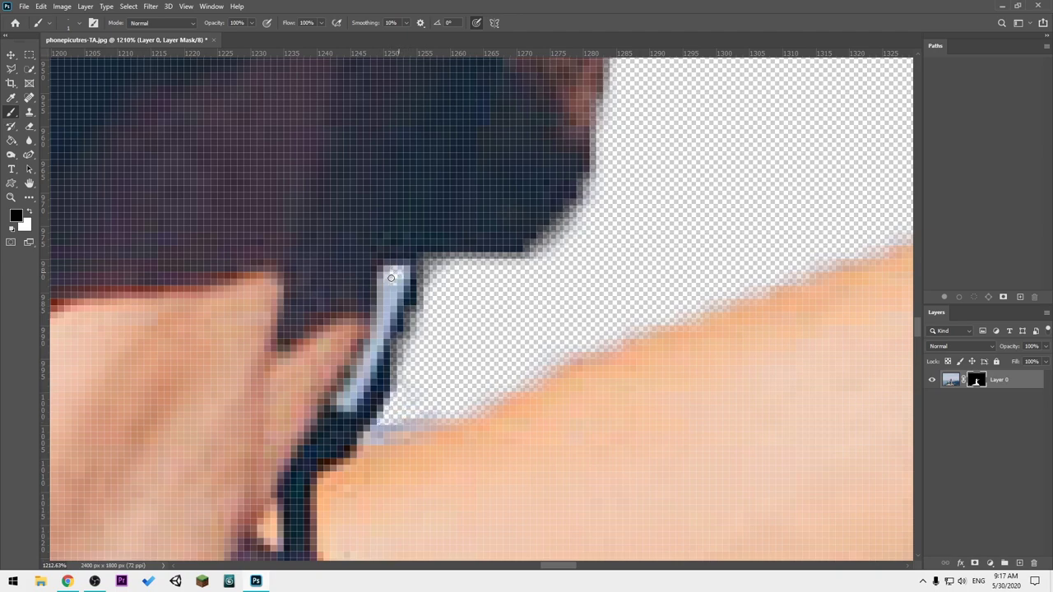
mouse_move(391, 278)
left_mouse_down()
mouse_move(353, 396)
mouse_move(333, 409)
left_mouse_up()
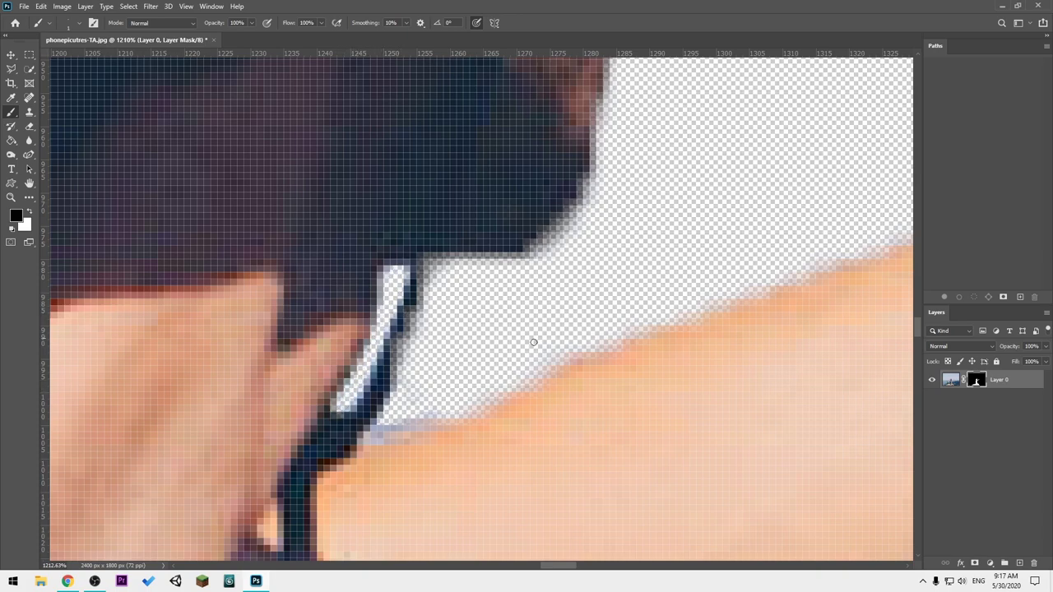
left_click_drag(389, 432, 394, 426)
scroll(542, 300, "down", 5)
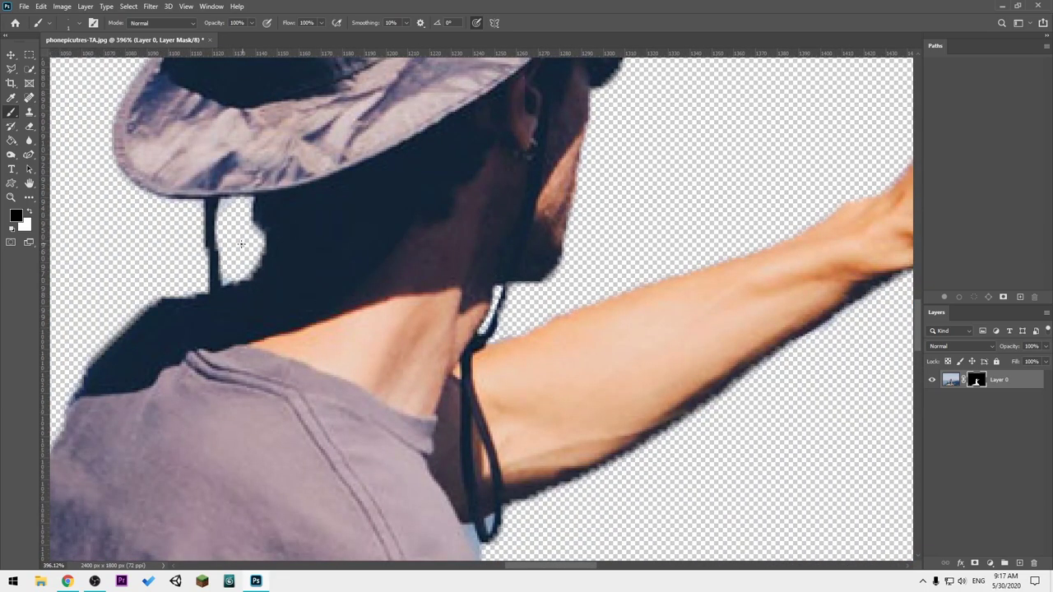
scroll(129, 306, "up", 2)
scroll(129, 305, "up", 2)
scroll(129, 305, "up", 2)
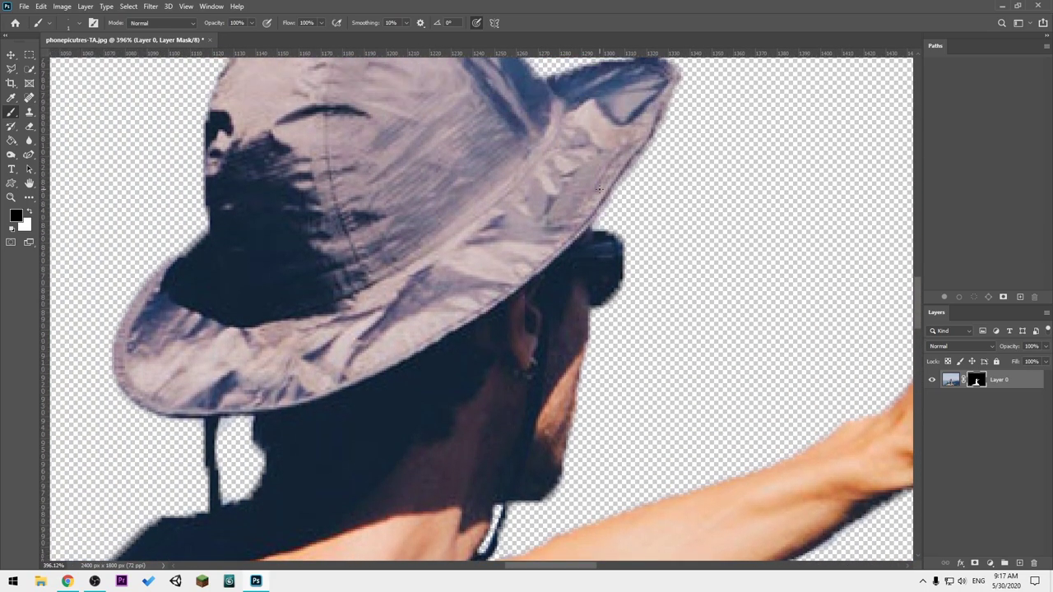
scroll(129, 305, "up", 2)
scroll(121, 189, "up", 1)
Paint white on the mask to reveal sky above and left of the hat.
left_click(30, 212)
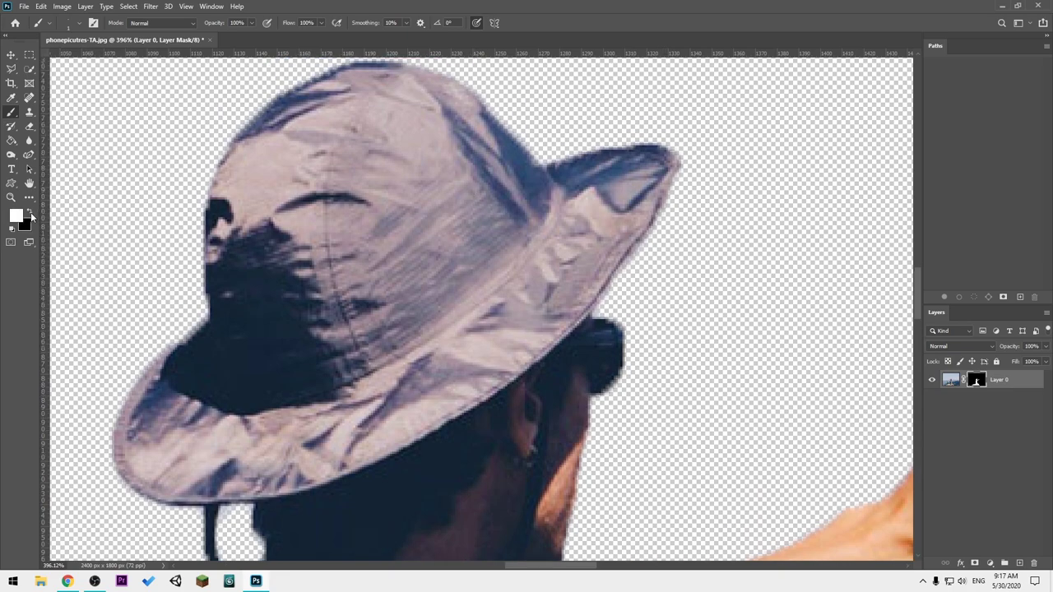
scroll(439, 225, "up", 3)
mouse_move(590, 205)
left_mouse_down()
mouse_move(599, 176)
mouse_move(400, 106)
mouse_move(207, 216)
mouse_move(672, 120)
mouse_move(658, 189)
mouse_move(683, 346)
mouse_move(653, 458)
left_mouse_up()
scroll(653, 458, "down", 5)
scroll(649, 420, "down", 5)
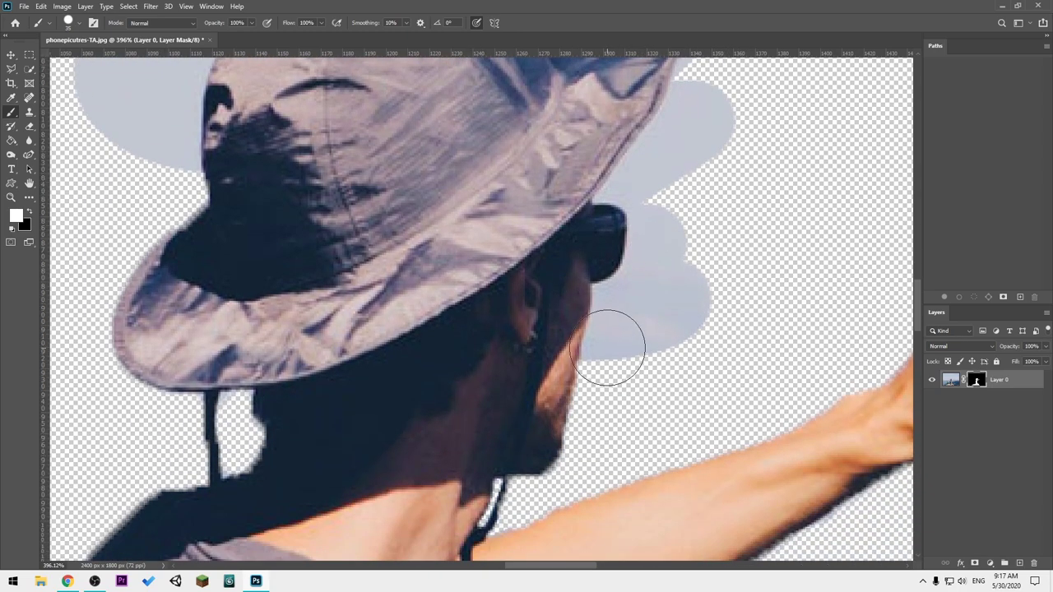
mouse_move(609, 348)
left_mouse_down()
mouse_move(470, 557)
mouse_move(587, 453)
left_mouse_up()
scroll(660, 440, "down", 3)
scroll(660, 440, "down", 3)
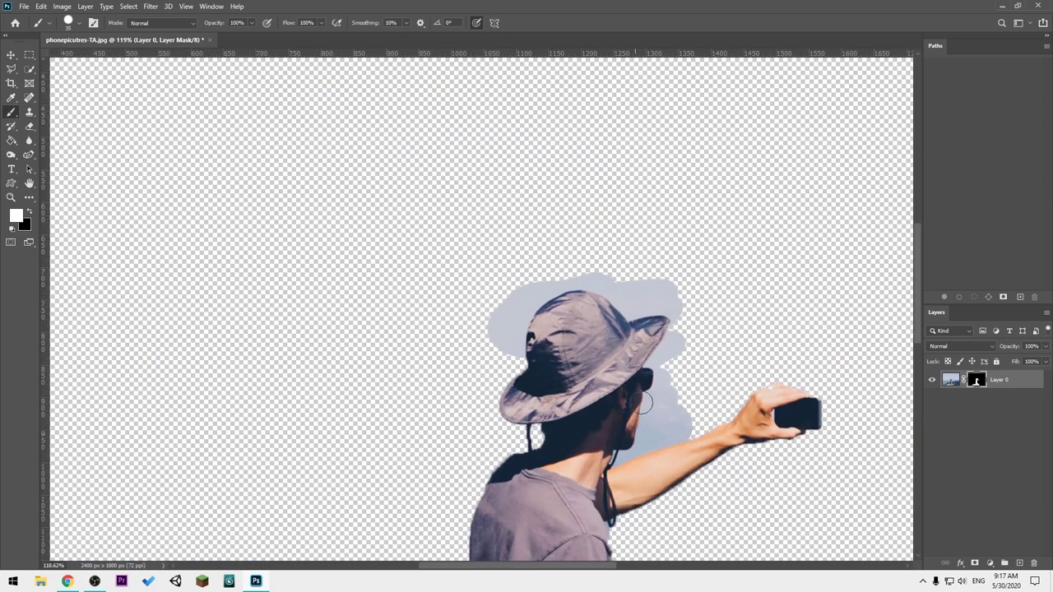
mouse_move(642, 399)
left_mouse_down()
mouse_move(247, 329)
mouse_move(502, 448)
left_mouse_up()
scroll(761, 430, "down", 3)
scroll(761, 430, "down", 3)
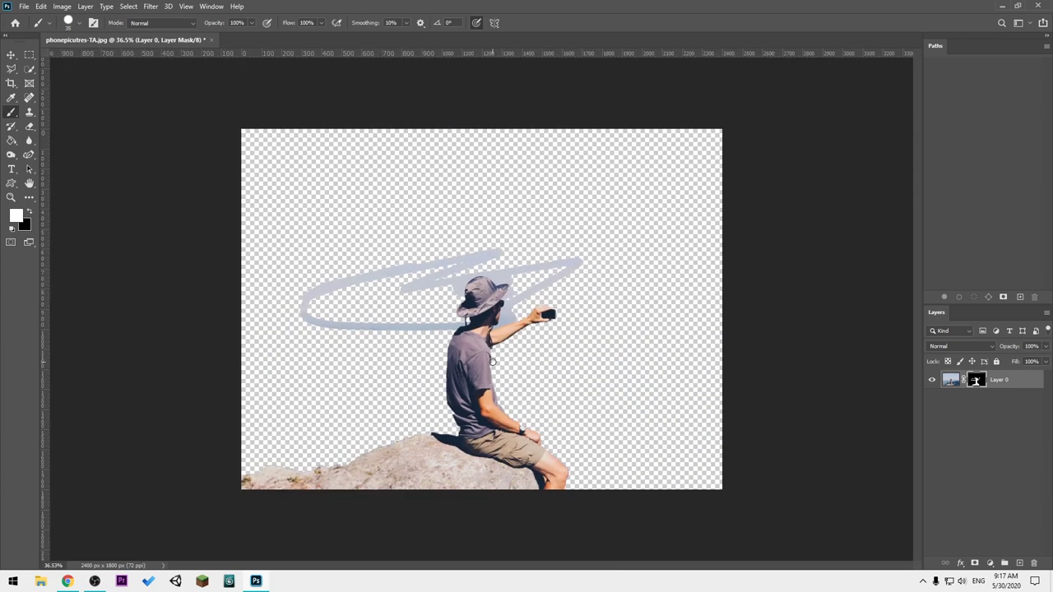
Enlarge the brush to 400, reveal sky across the middle, then undo that stroke.
key("bracketright")
key("bracketright")
key("bracketright")
mouse_move(538, 343)
left_mouse_down()
mouse_move(667, 353)
mouse_move(616, 469)
mouse_move(625, 403)
mouse_move(752, 428)
mouse_move(462, 323)
mouse_move(166, 518)
mouse_move(227, 375)
mouse_move(275, 176)
mouse_move(658, 169)
mouse_move(790, 188)
mouse_move(724, 312)
left_mouse_up()
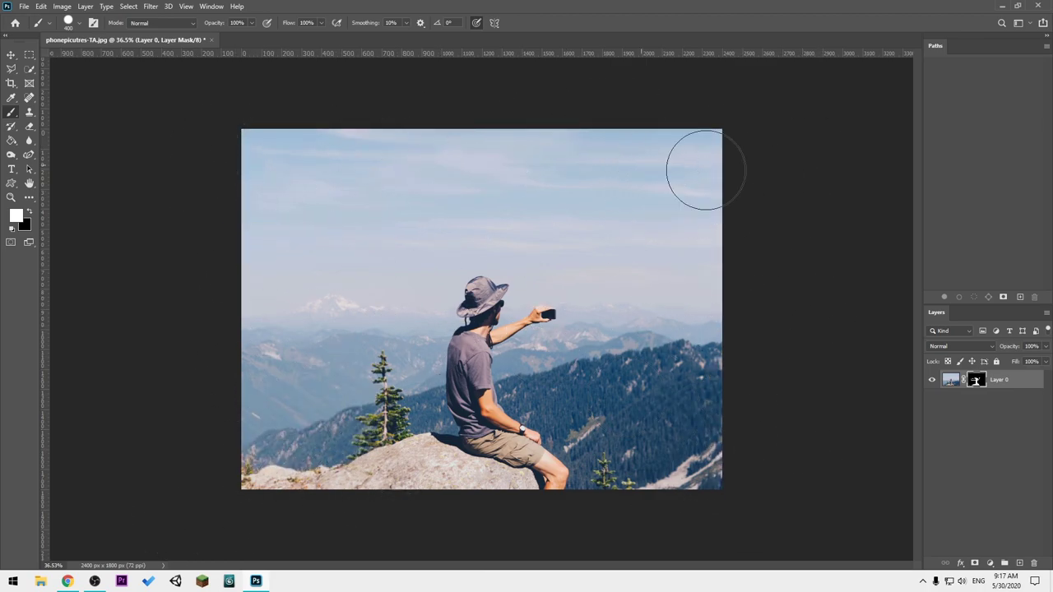
key("ctrl+z")
Undo the loop mask stroke to clear the sky patch by the hat, then check and fit the image.
key("ctrl+z")
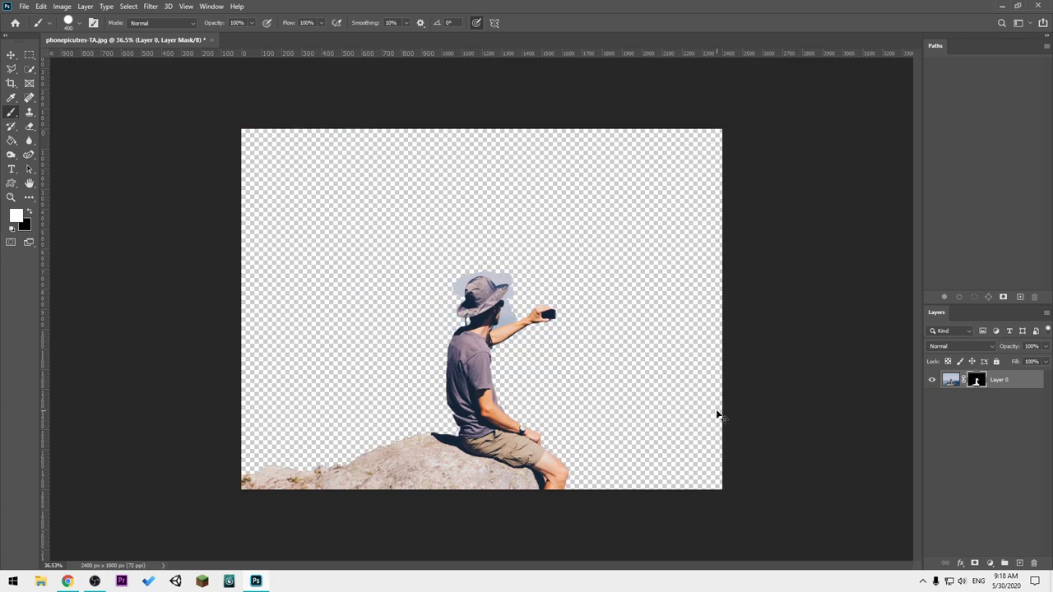
key("ctrl+z")
key("ctrl+z")
scroll(508, 356, "up", 2)
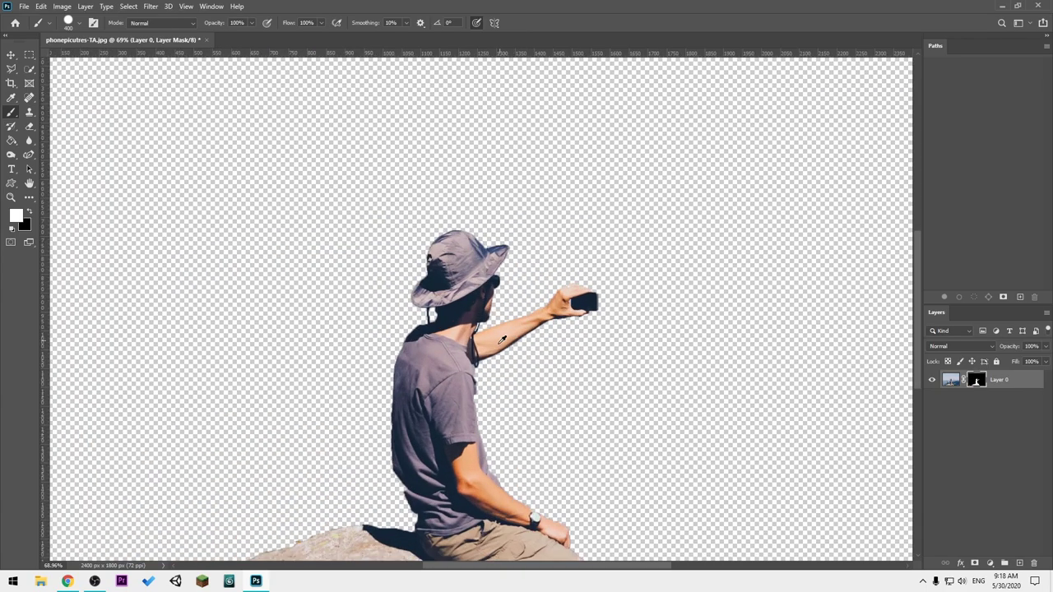
scroll(509, 356, "up", 2)
key("ctrl+0")
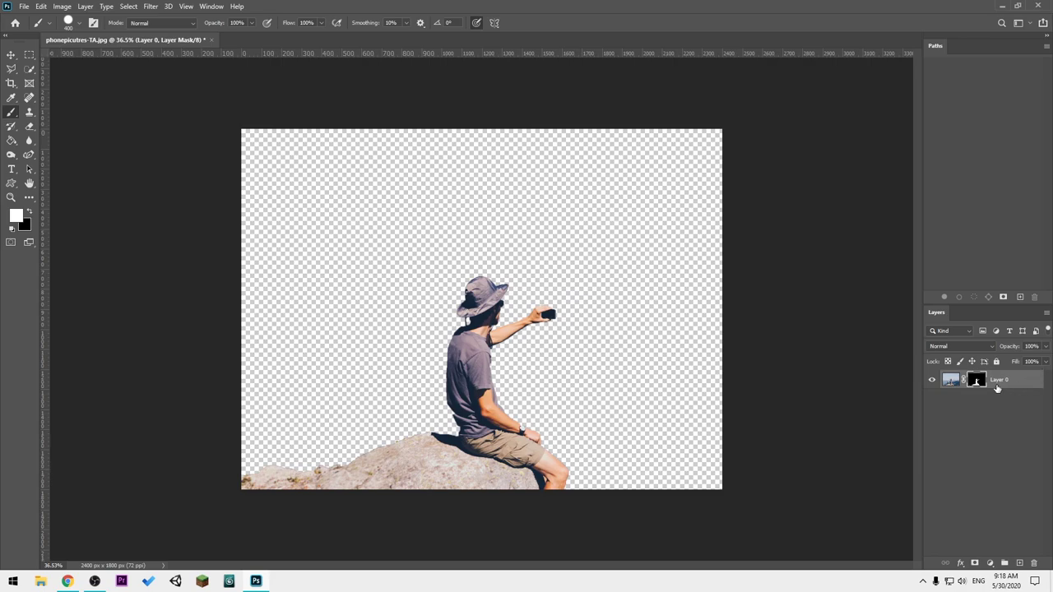